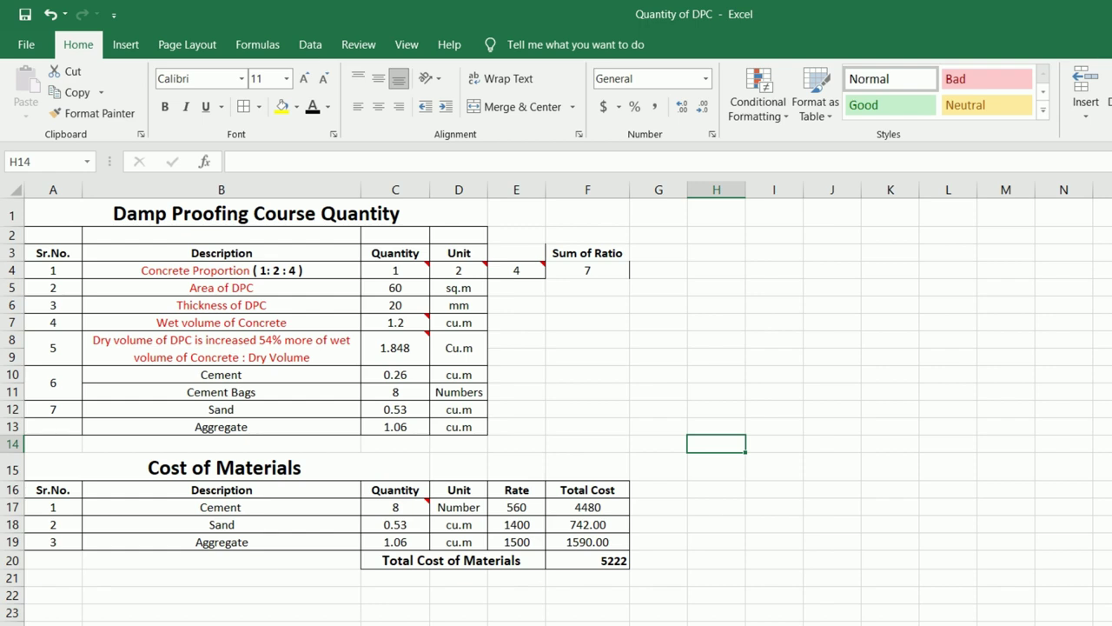
# Review the Damp Proofing Course Quantity title, the serial numbers and the Description, Quantity and Unit headings.
pyautogui.click(255, 213)
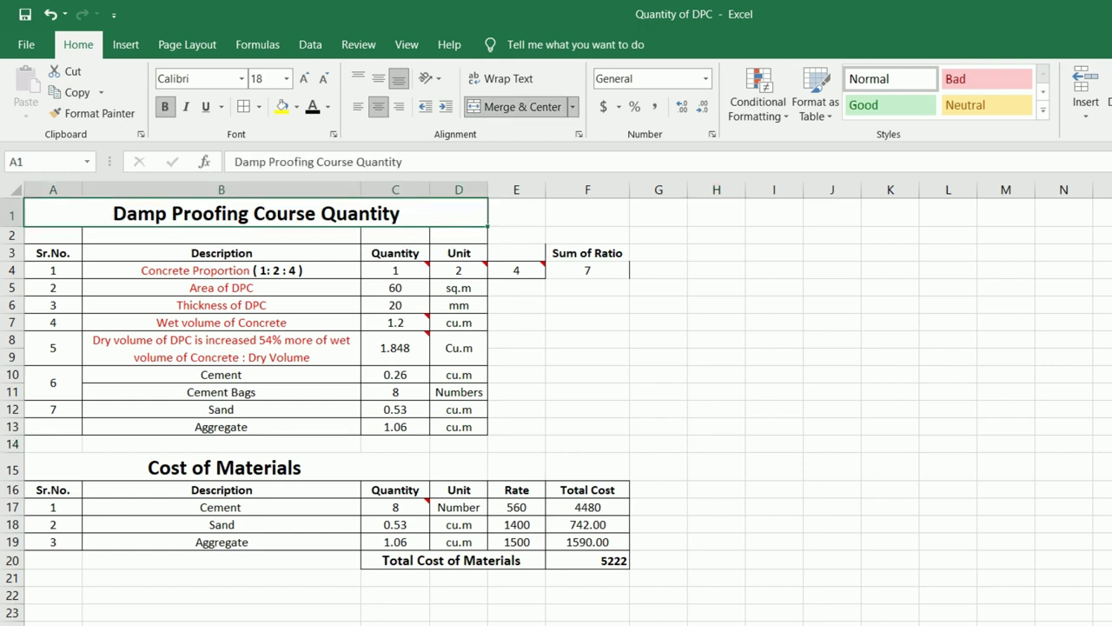
pyautogui.moveTo(53, 253); pyautogui.dragTo(53, 410)
pyautogui.click(222, 253)
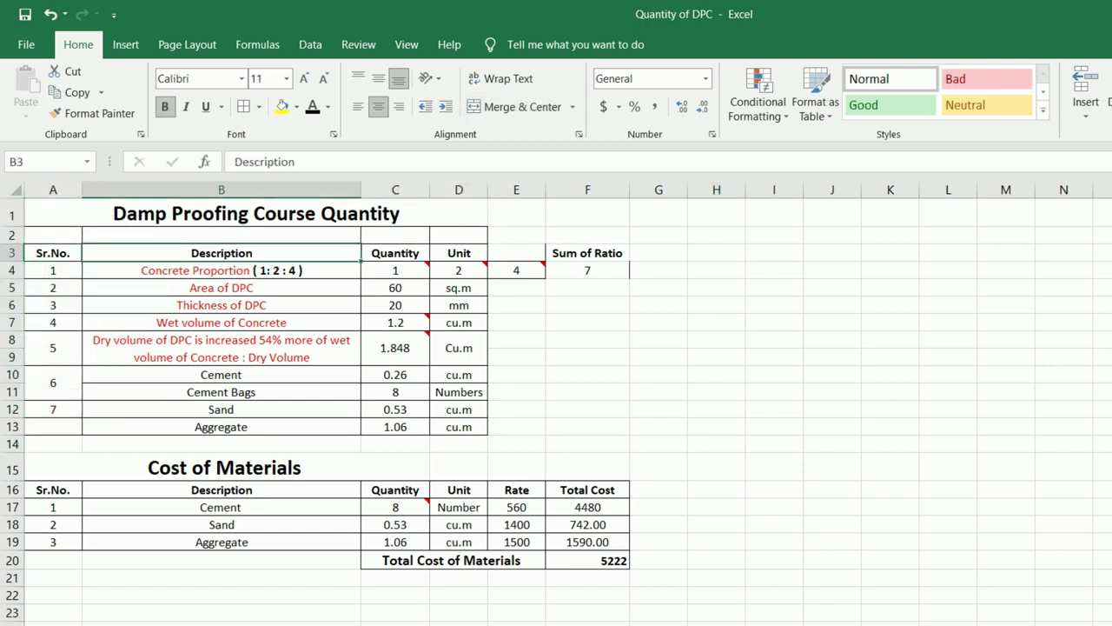
pyautogui.click(395, 253)
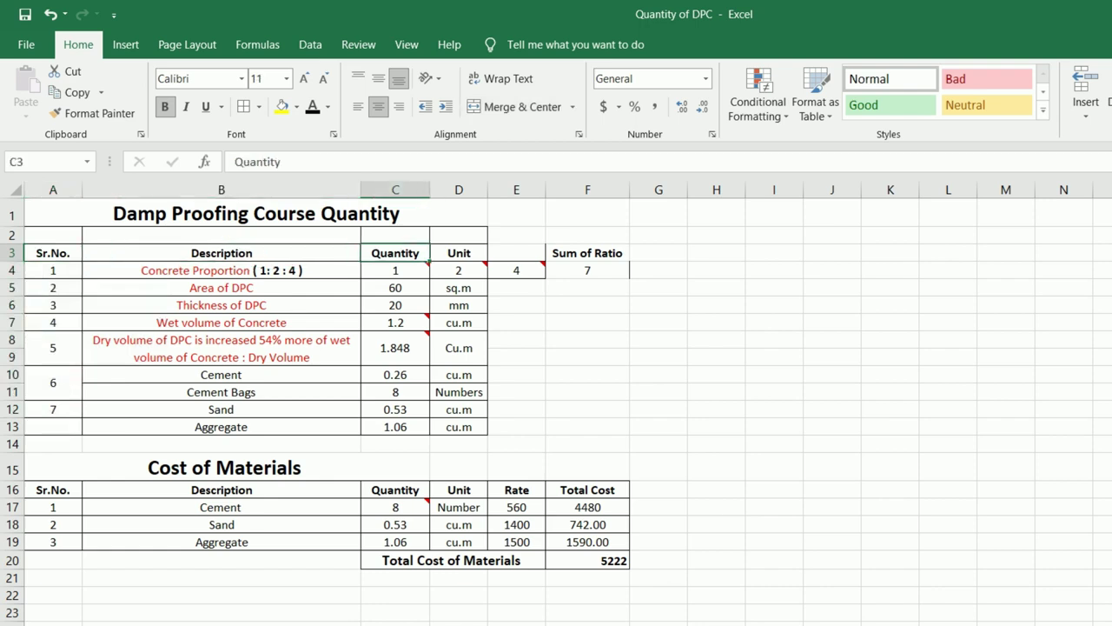
pyautogui.click(459, 253)
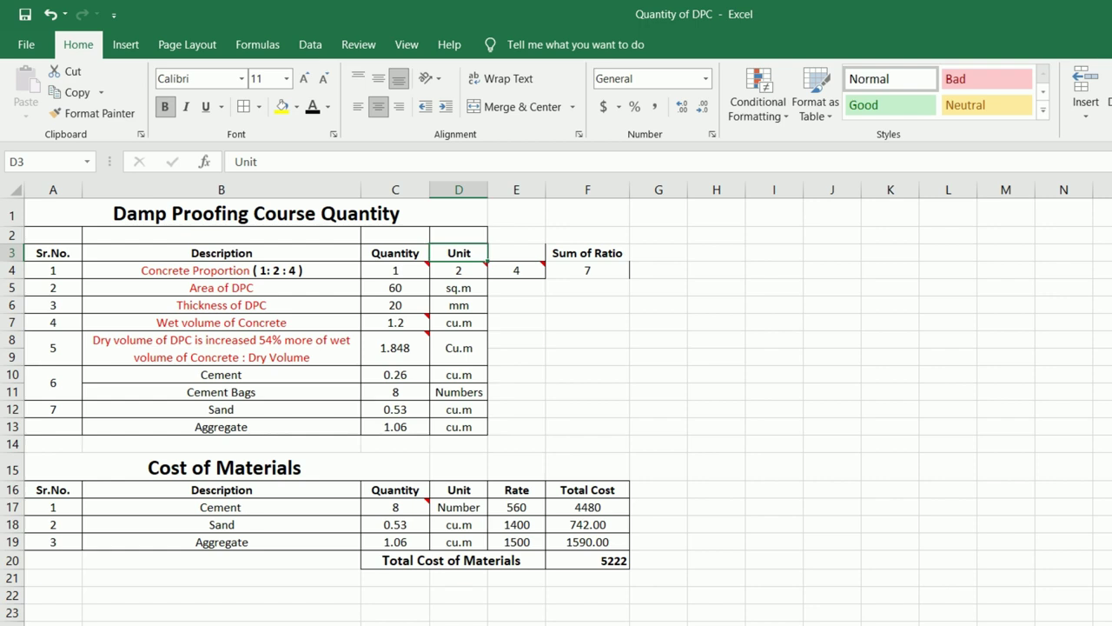
# Examine the Concrete Proportion row, including the comments on its ratio cells and the Sum of Ratio cell.
pyautogui.click(221, 271)
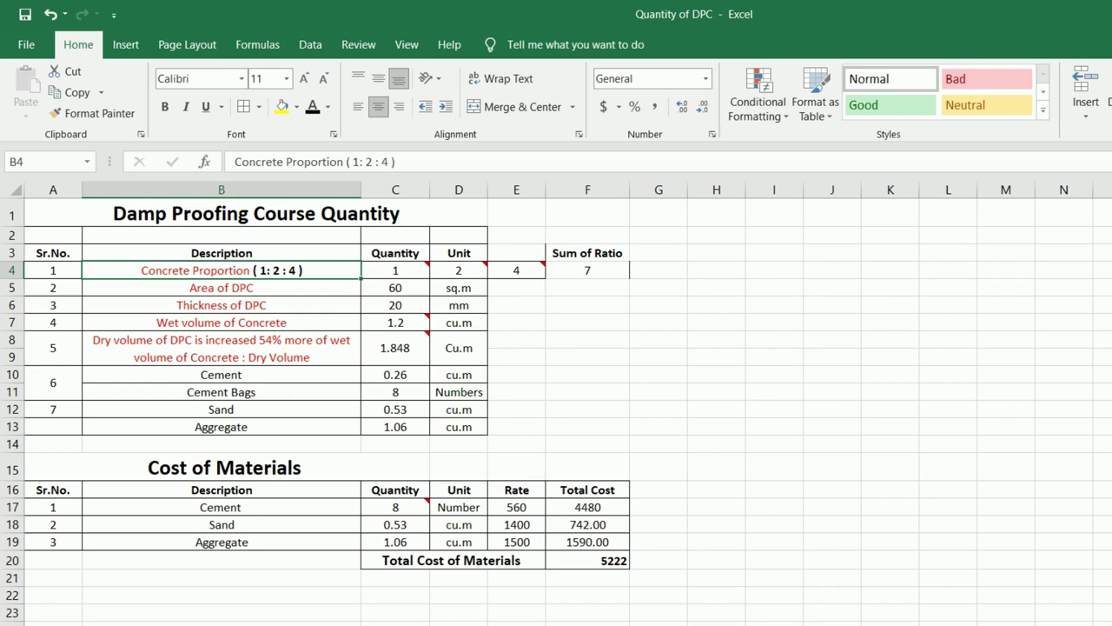
pyautogui.moveTo(396, 271)
pyautogui.moveTo(469, 270)
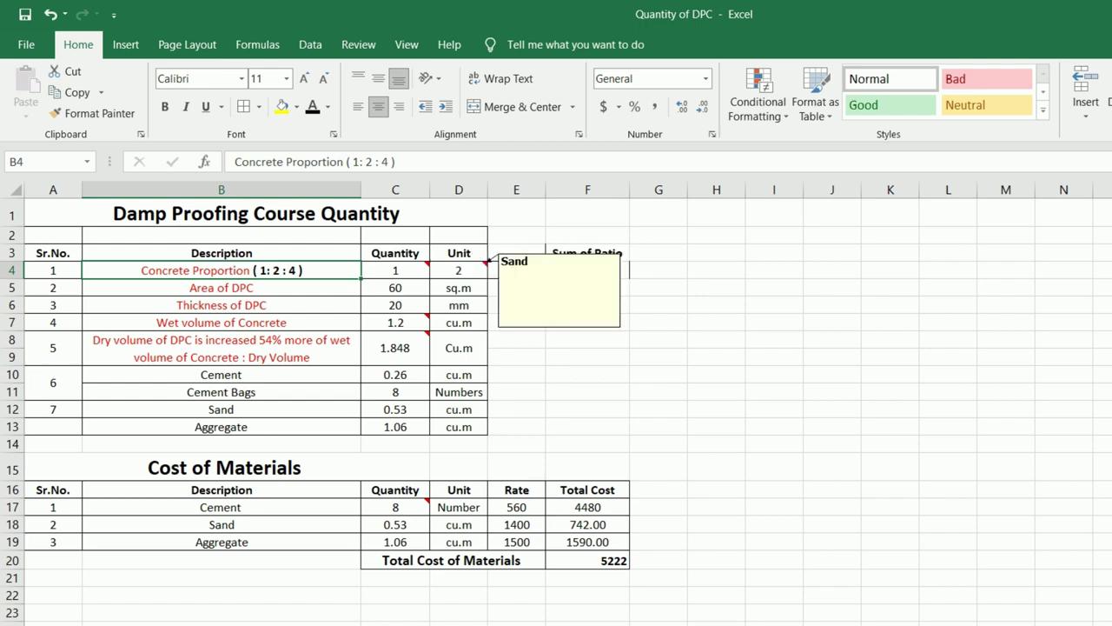
pyautogui.moveTo(517, 270)
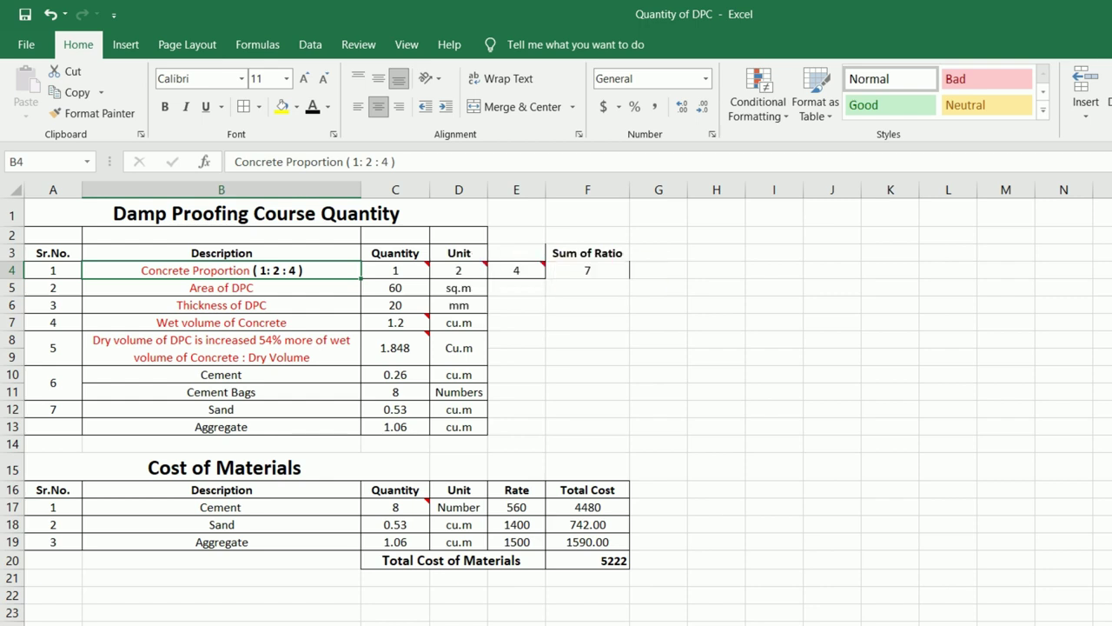
pyautogui.click(587, 270)
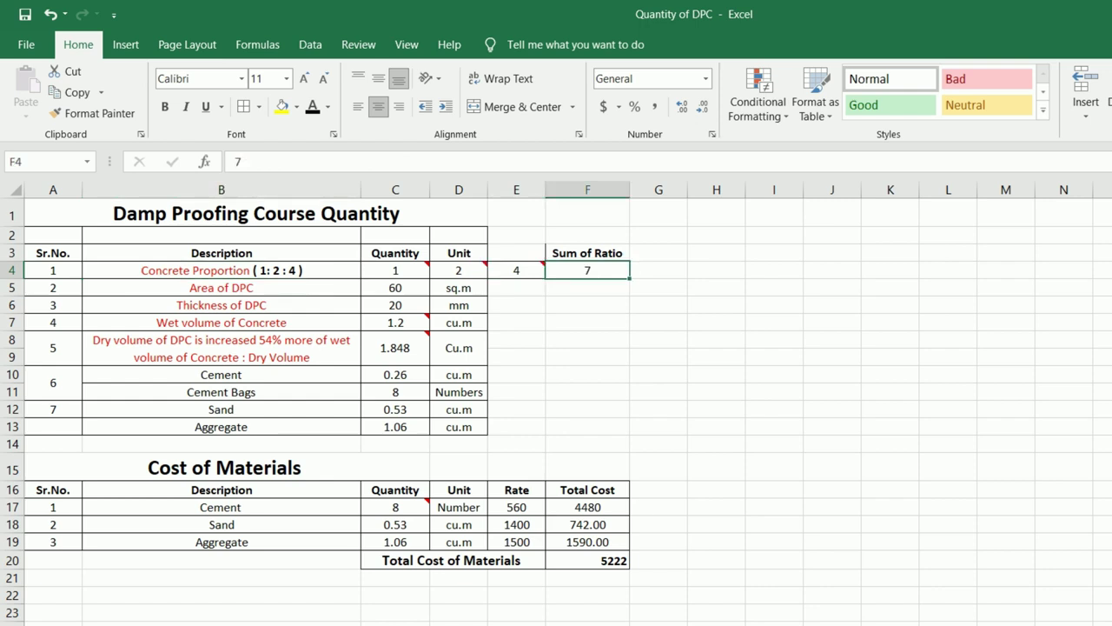
# Review the quantities and units in the Area of DPC and Thickness of DPC rows.
pyautogui.click(222, 288)
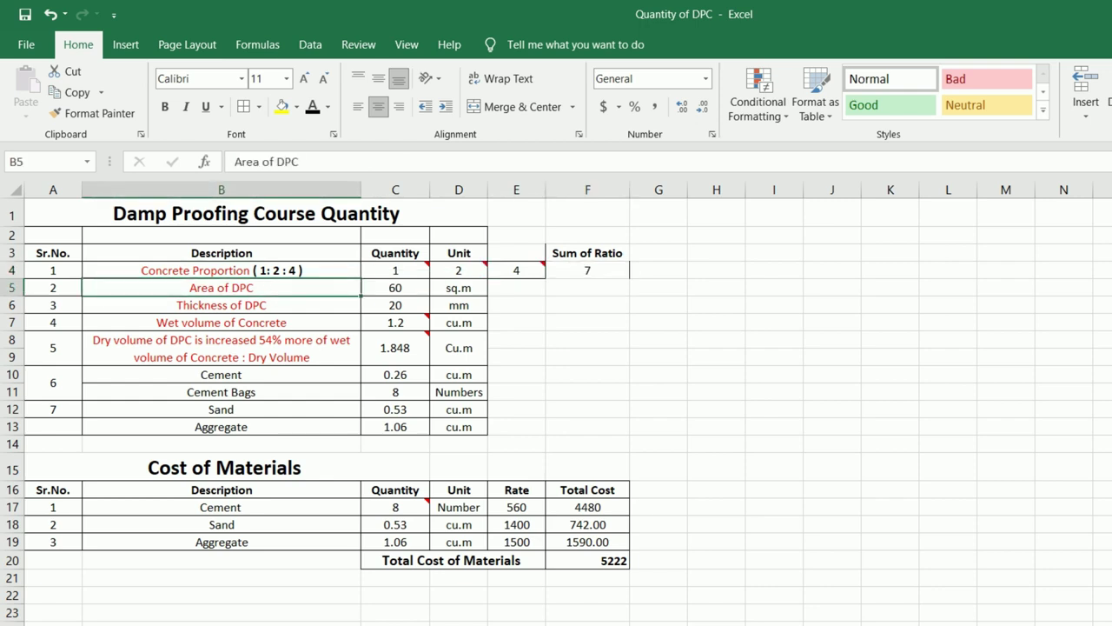
pyautogui.click(395, 288)
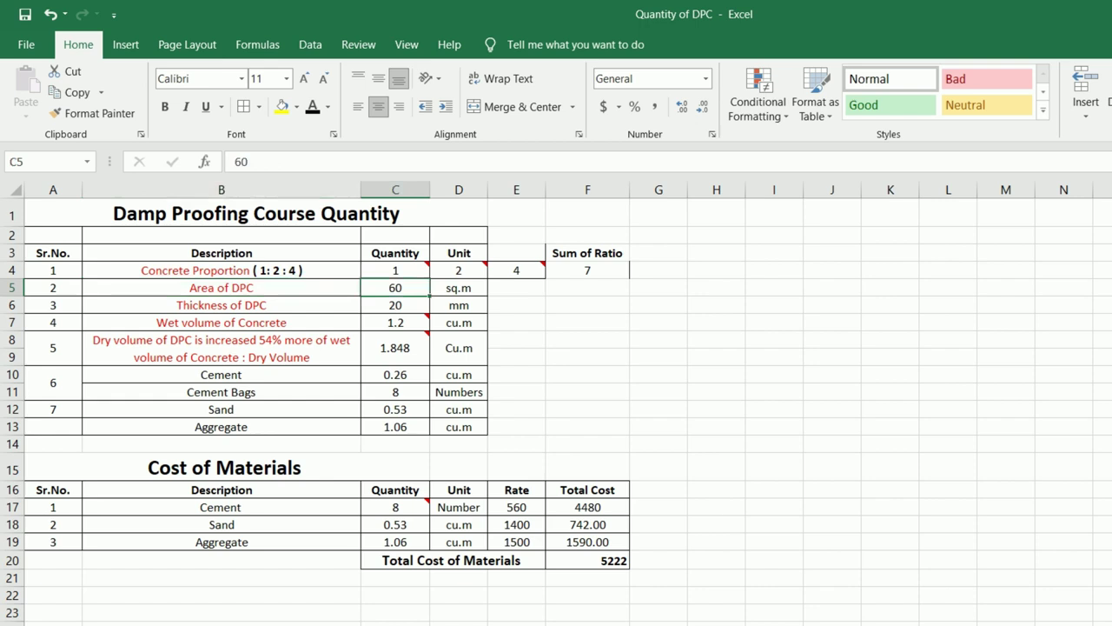
pyautogui.click(459, 288)
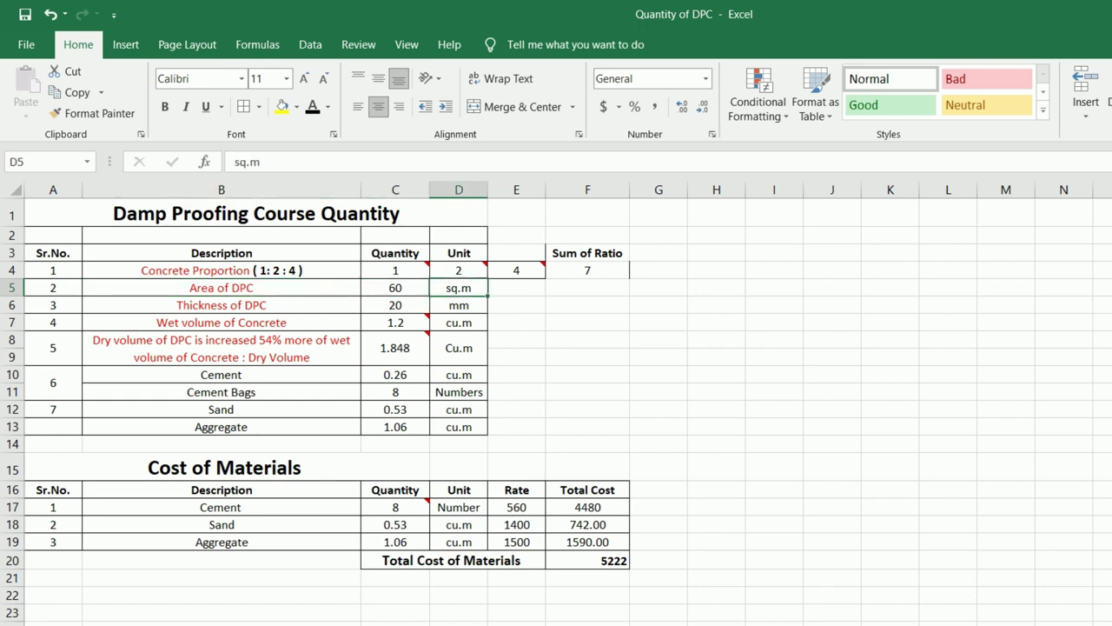
pyautogui.click(222, 305)
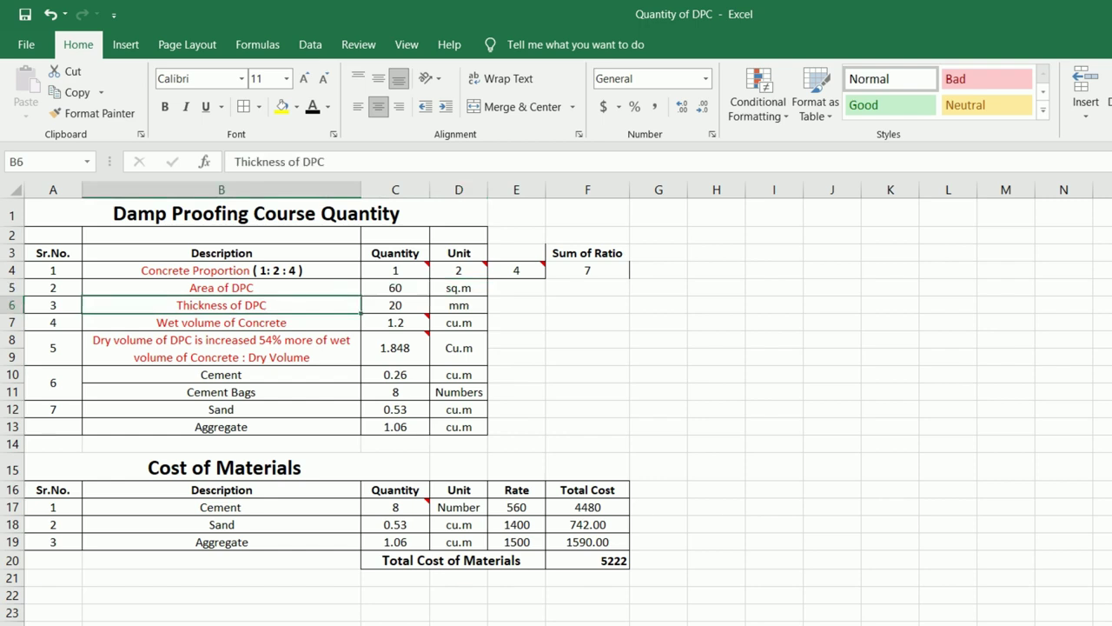
pyautogui.click(395, 305)
pyautogui.click(458, 305)
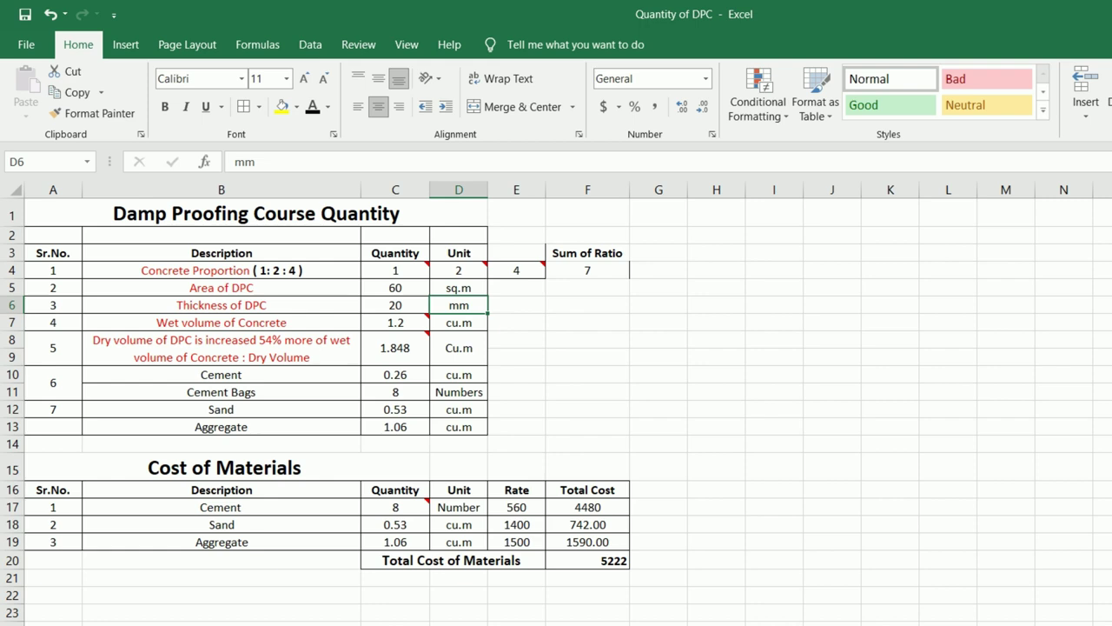
# Examine the wet volume formula in C7 with the cells it references and its comment.
pyautogui.click(395, 323)
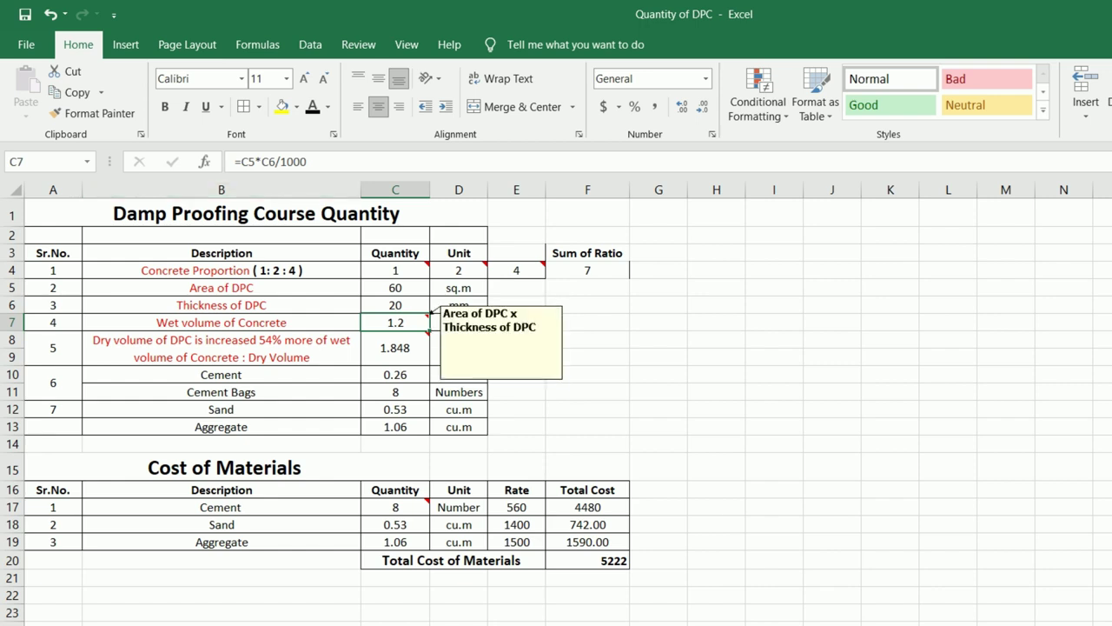
pyautogui.moveTo(308, 161); pyautogui.dragTo(235, 161)
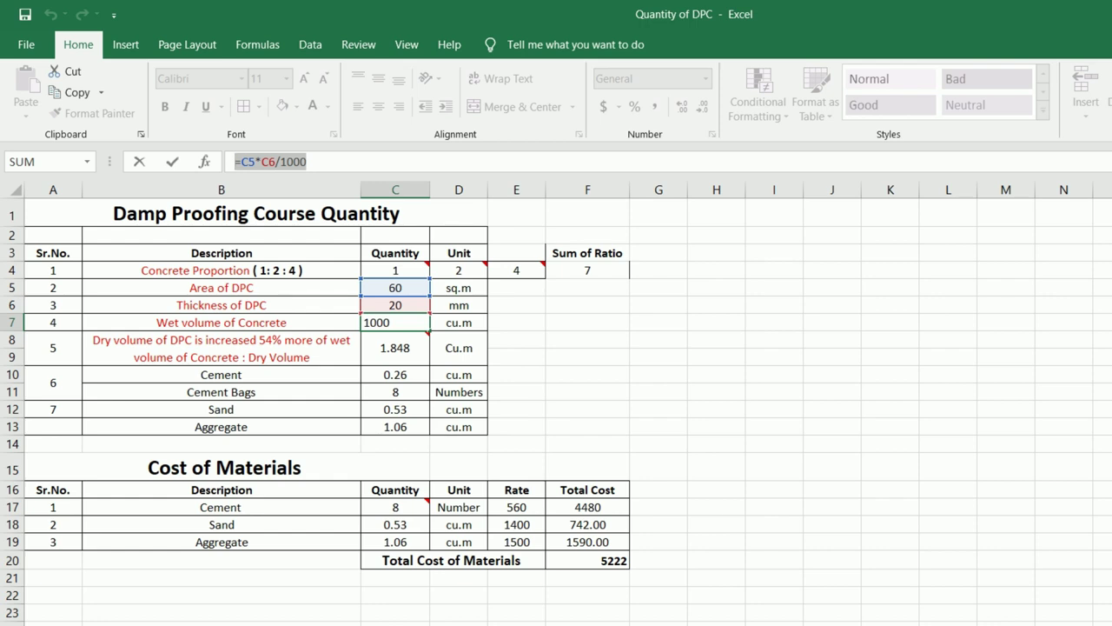
pyautogui.moveTo(429, 332)
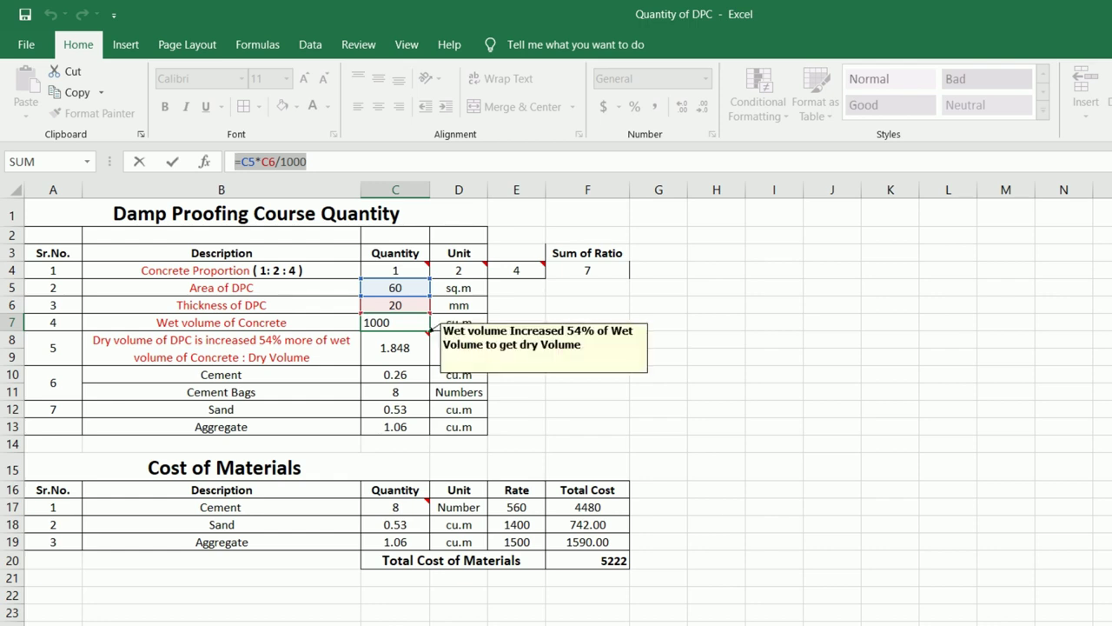
pyautogui.write('=')
pyautogui.click(221, 323)
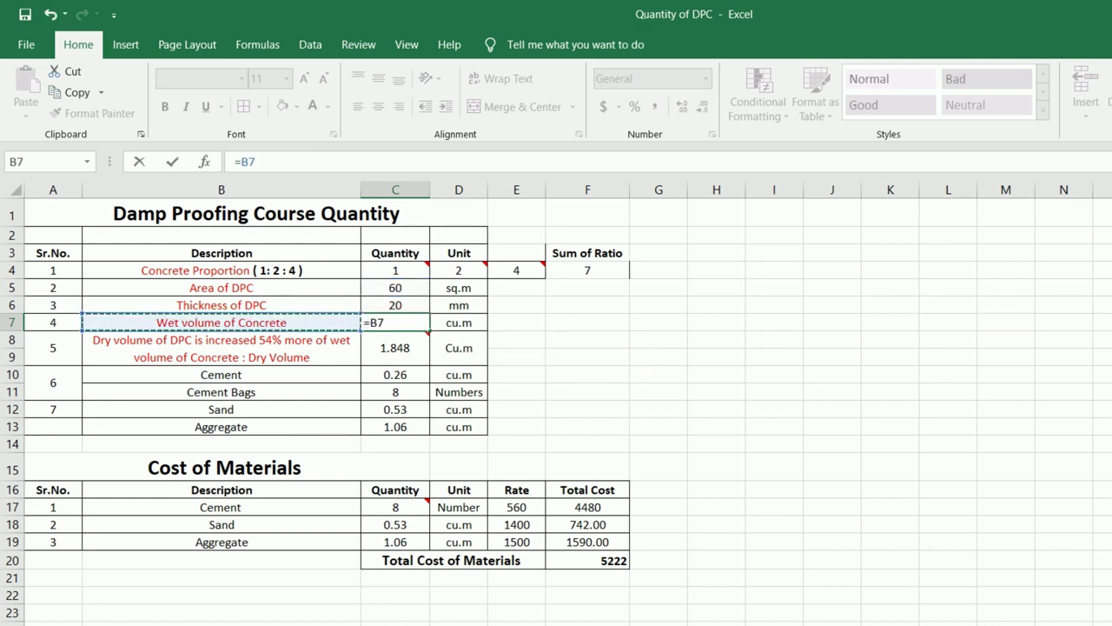
pyautogui.press('Escape')
# Examine the dry volume row's description, comment and unit, and the formula in C8 with its multiplier.
pyautogui.moveTo(429, 331)
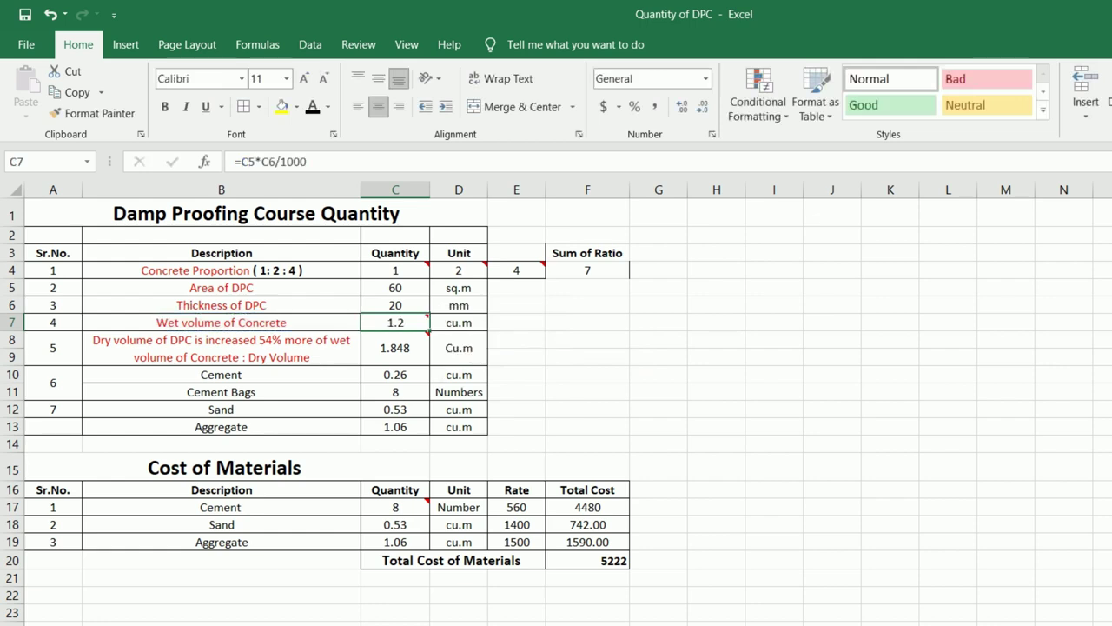
pyautogui.click(222, 348)
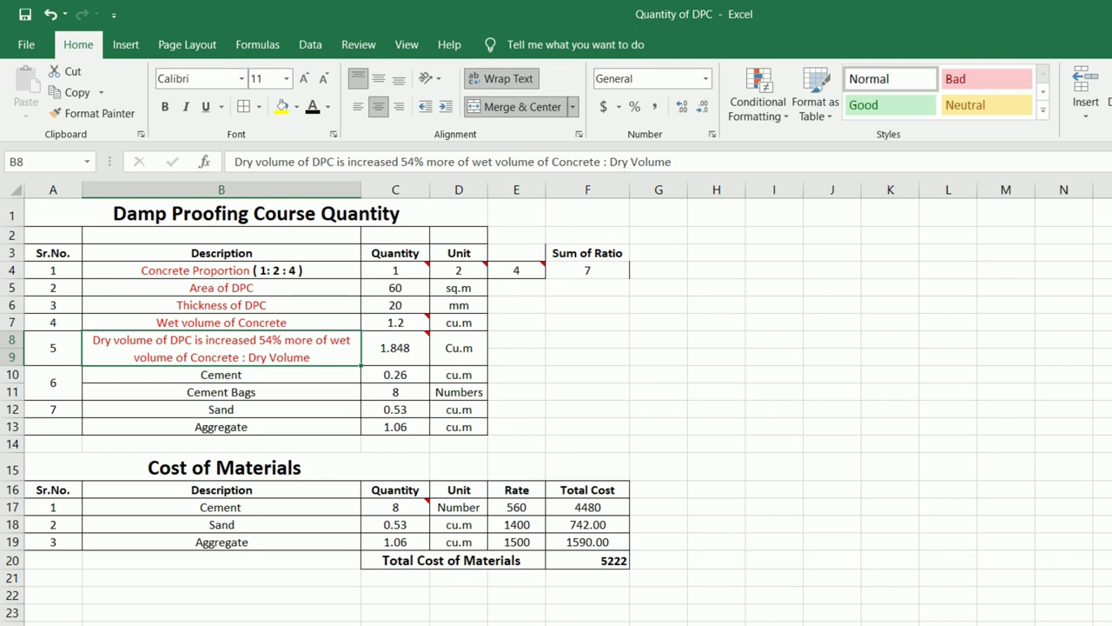
pyautogui.click(395, 348)
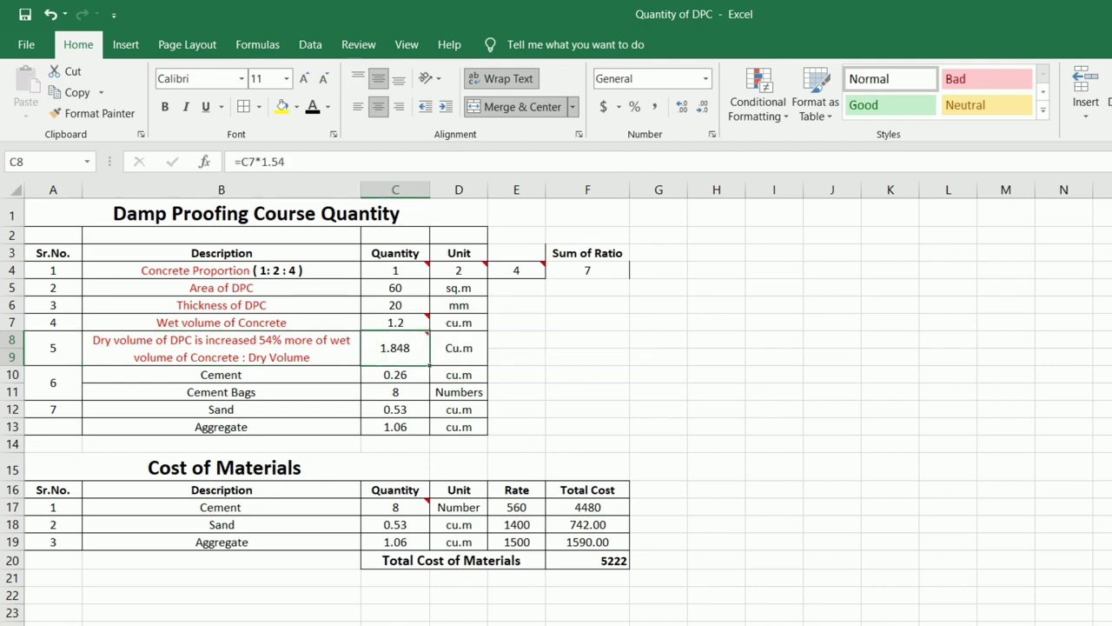
pyautogui.moveTo(395, 347)
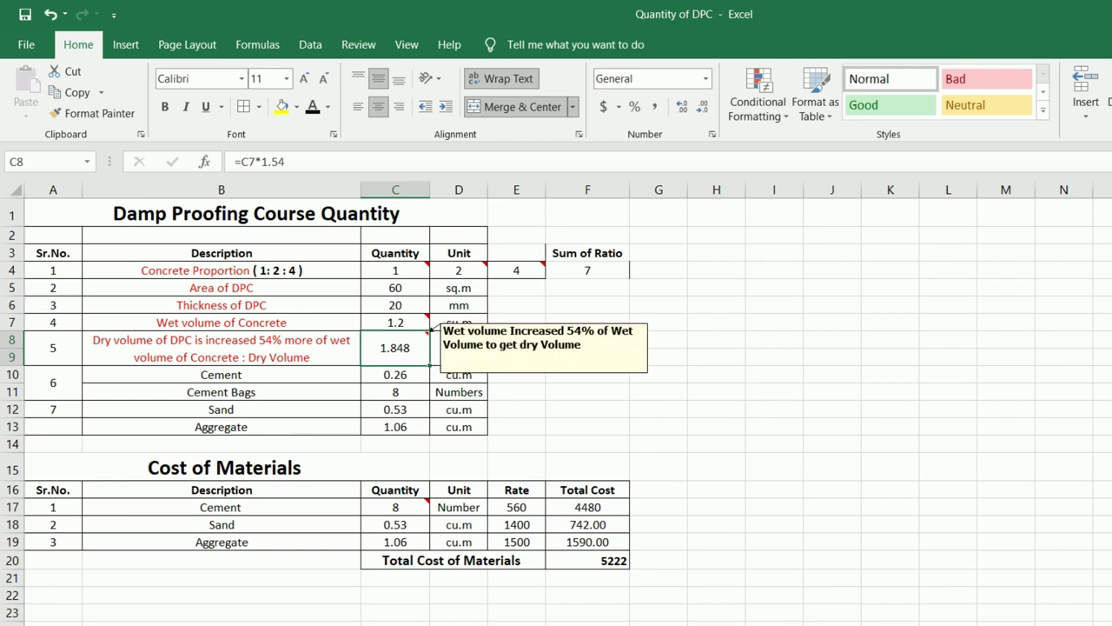
pyautogui.press('F2')
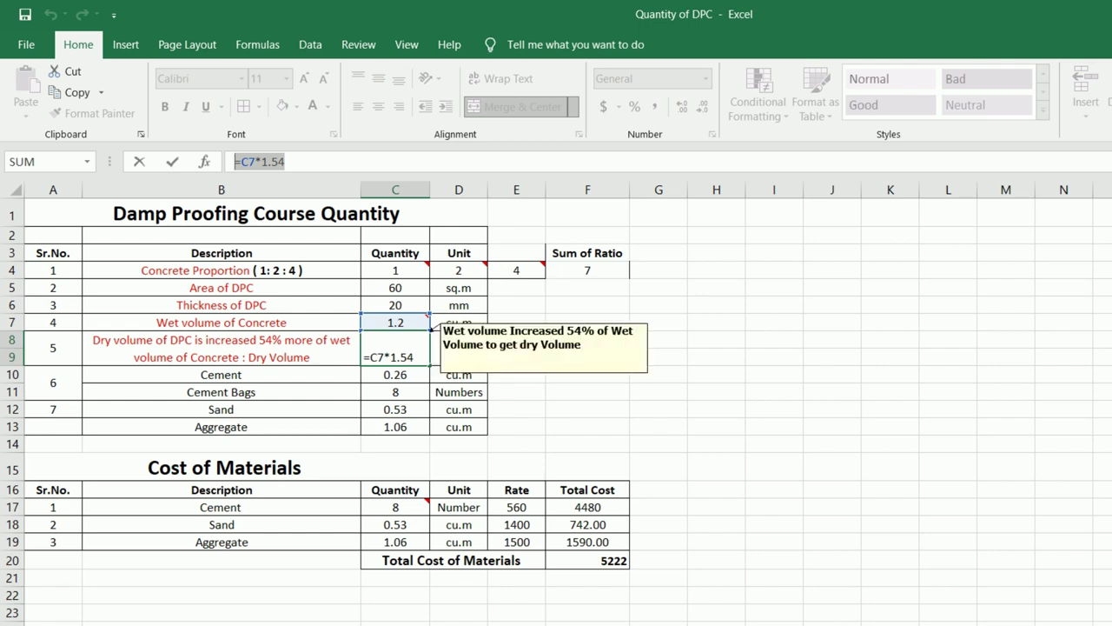
pyautogui.moveTo(285, 161); pyautogui.dragTo(261, 162)
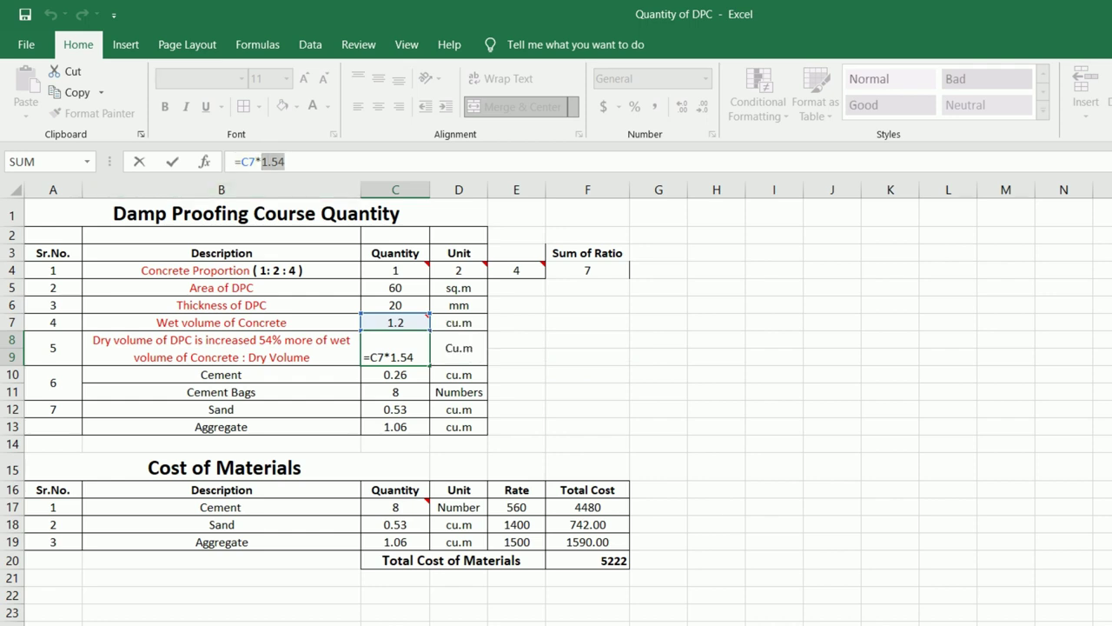
pyautogui.press('Escape')
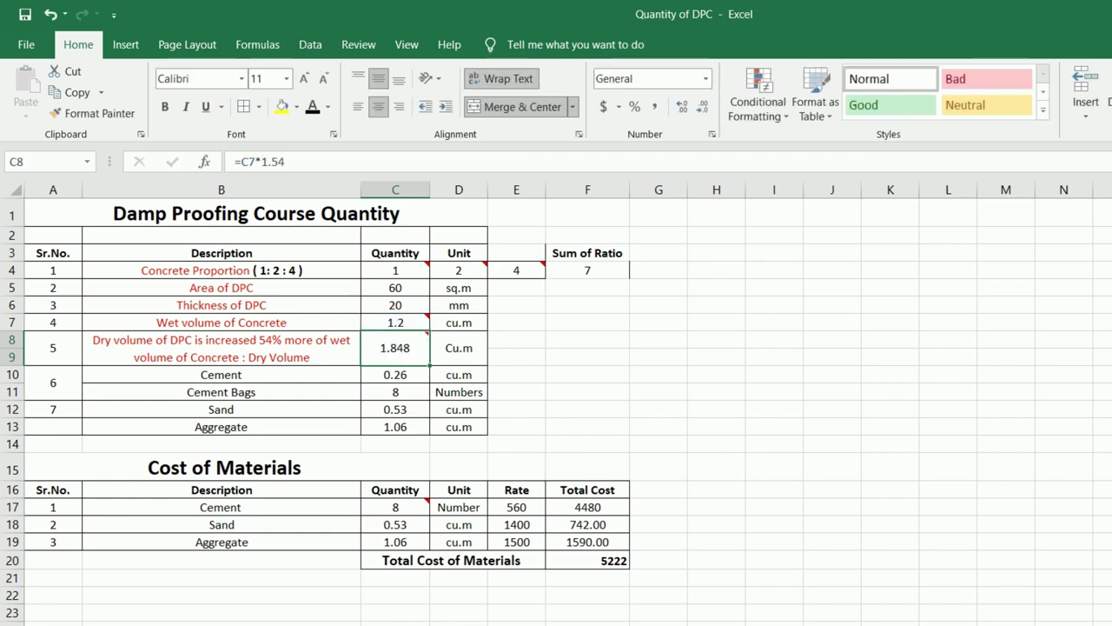
pyautogui.click(459, 348)
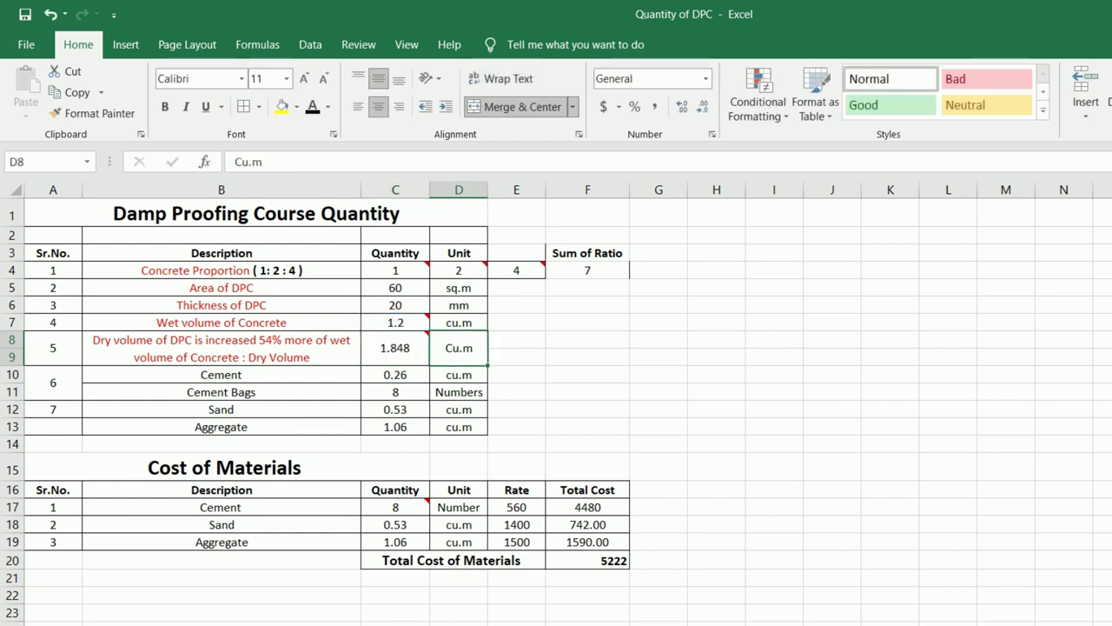
# Make the Cement label in B10 and its quantity in C10 bold.
pyautogui.click(395, 375)
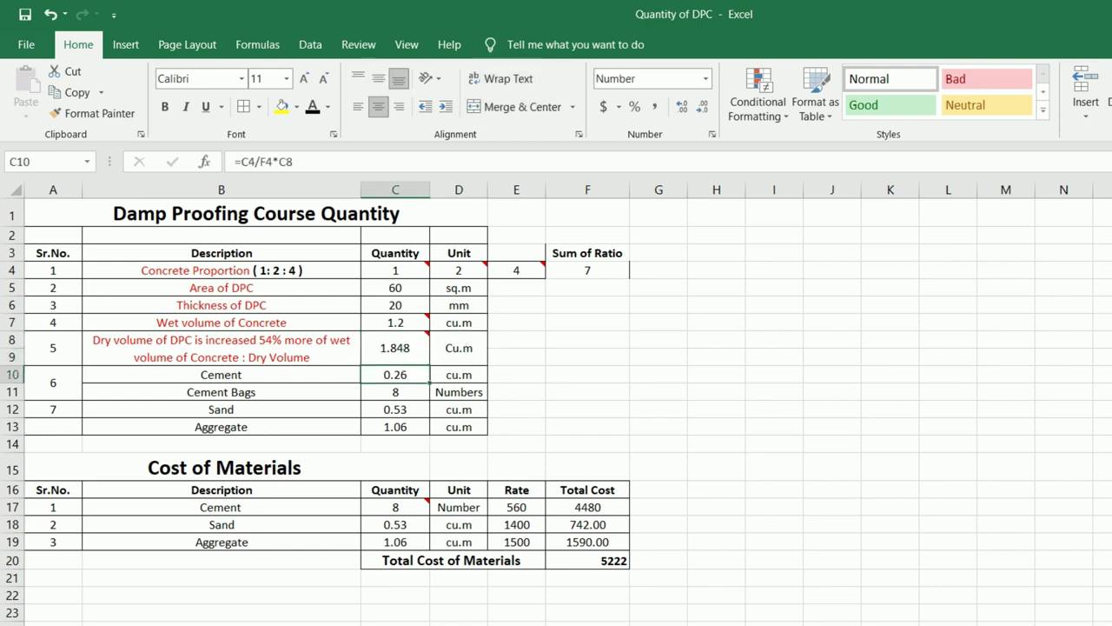
pyautogui.click(222, 375)
pyautogui.click(396, 374)
pyautogui.click(222, 374)
pyautogui.hotkey('ctrl', 'b')
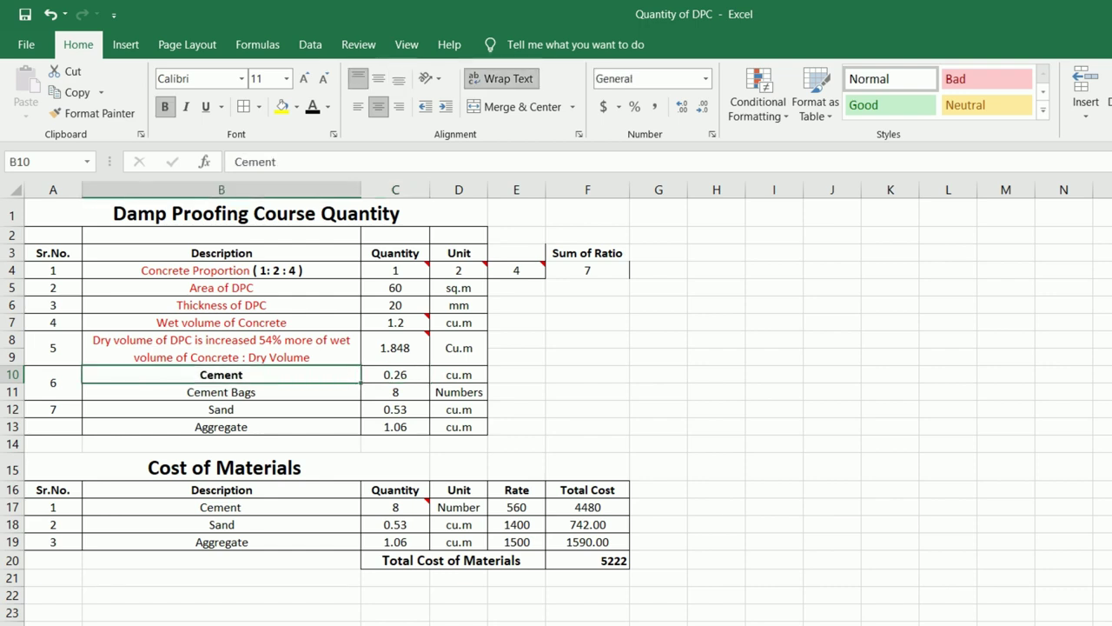
pyautogui.click(396, 374)
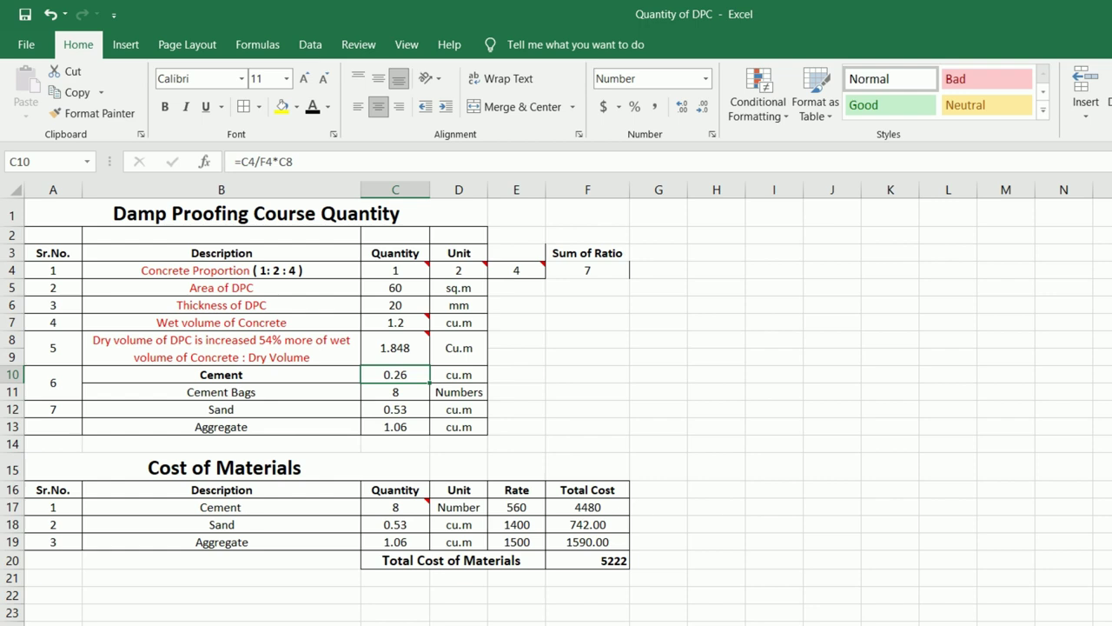
pyautogui.hotkey('ctrl', 'b')
pyautogui.click(459, 375)
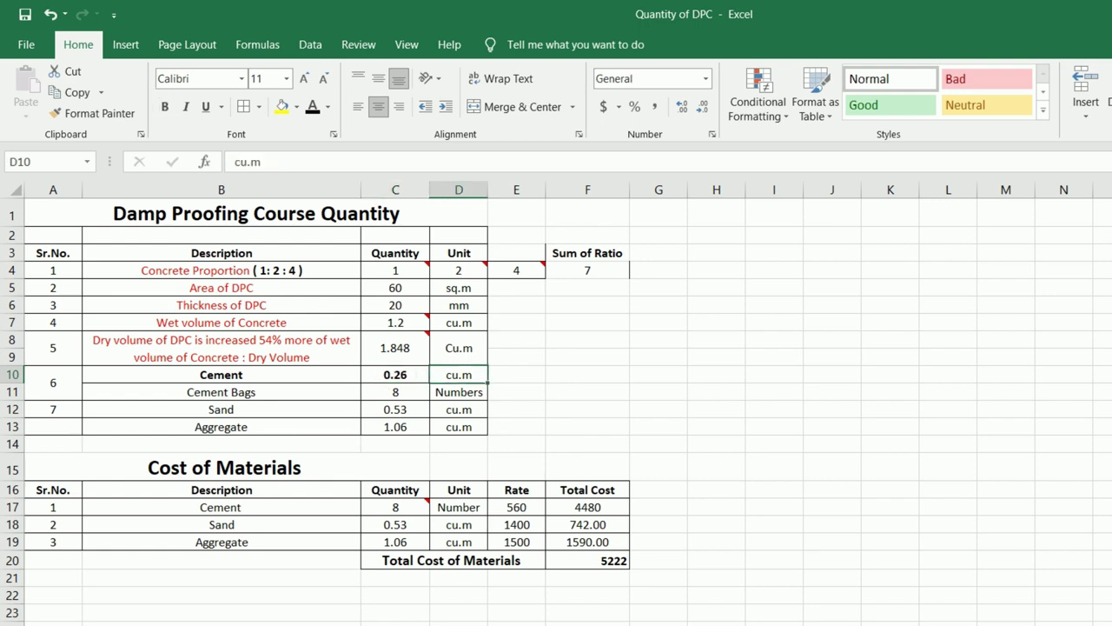
# Examine the cement volume formula in C10, tracing its references to the cement ratio, ratio sum and dry volume, and check its unit.
pyautogui.click(395, 375)
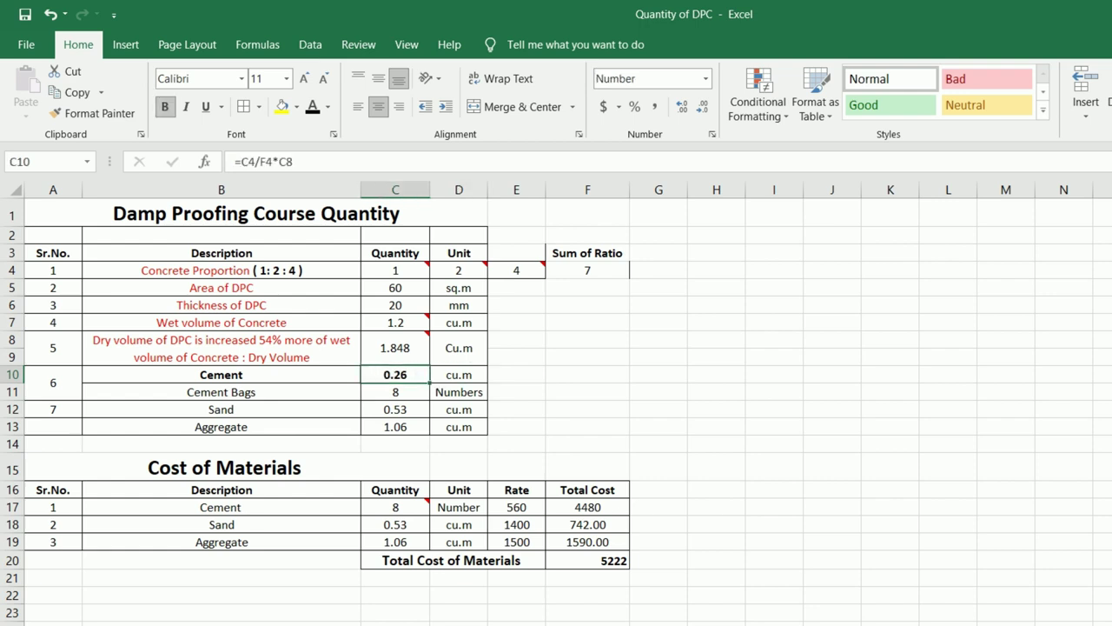
pyautogui.press('F2')
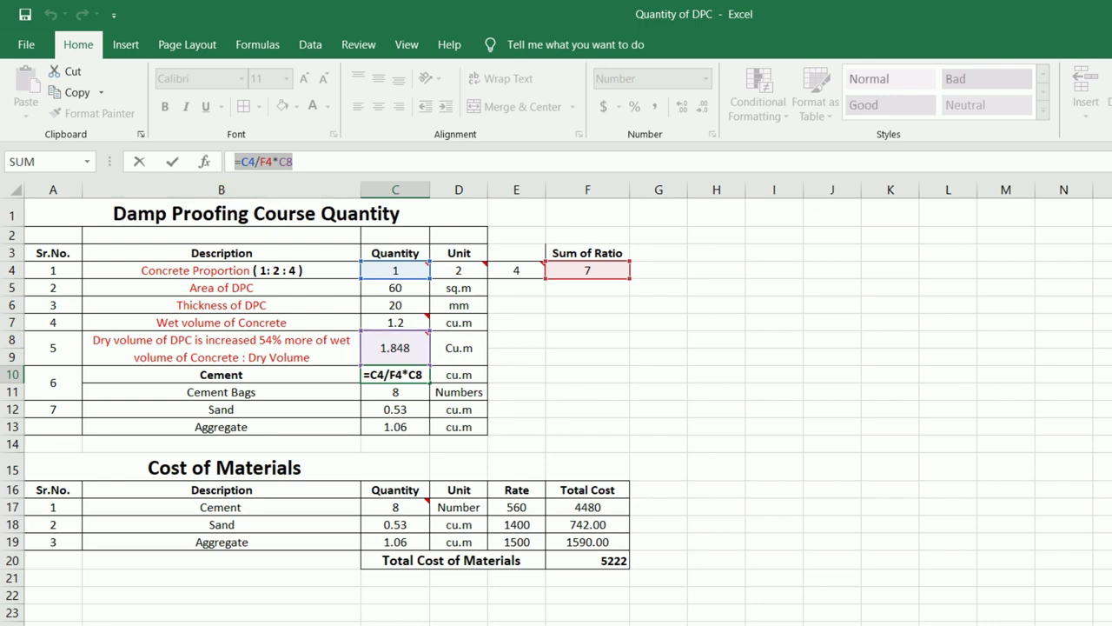
pyautogui.moveTo(397, 348)
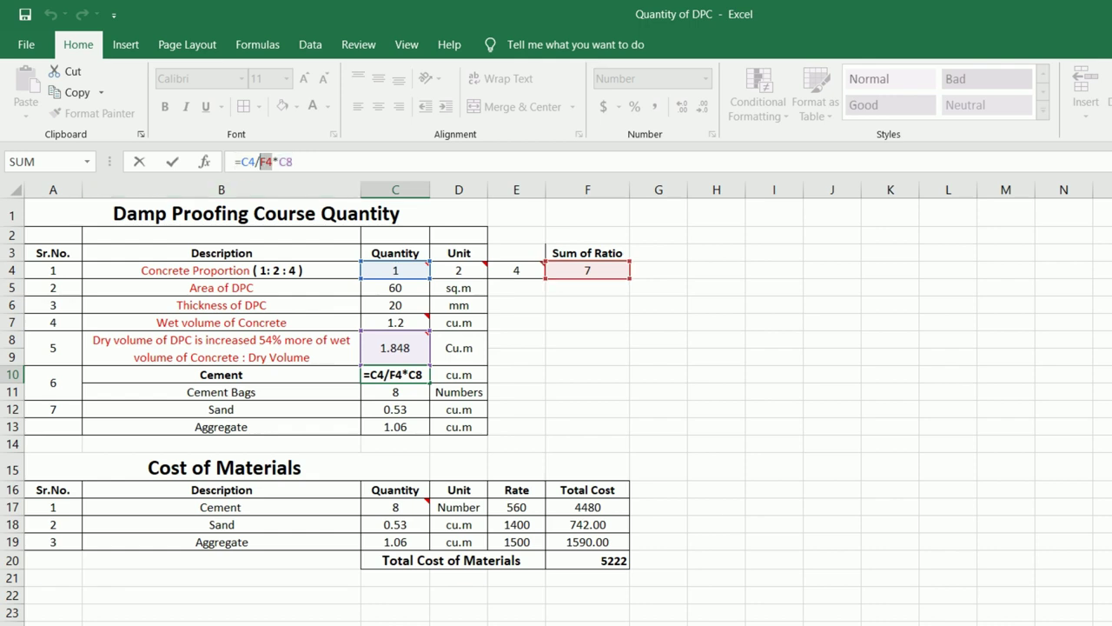
pyautogui.moveTo(397, 270)
pyautogui.moveTo(397, 349)
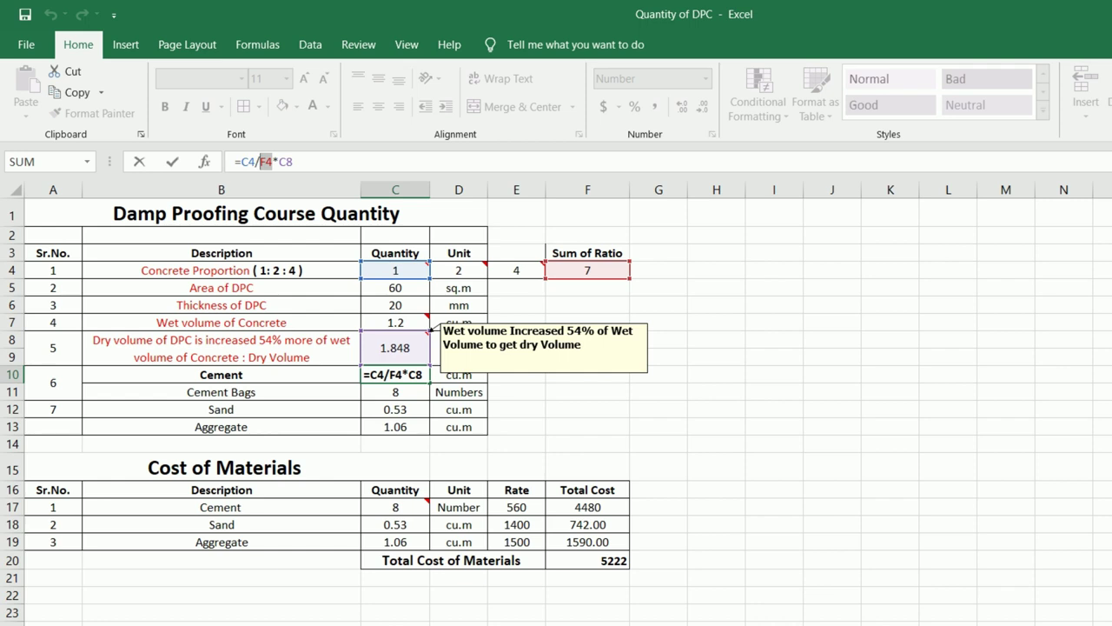
pyautogui.hotkey('ctrl', 'Return')
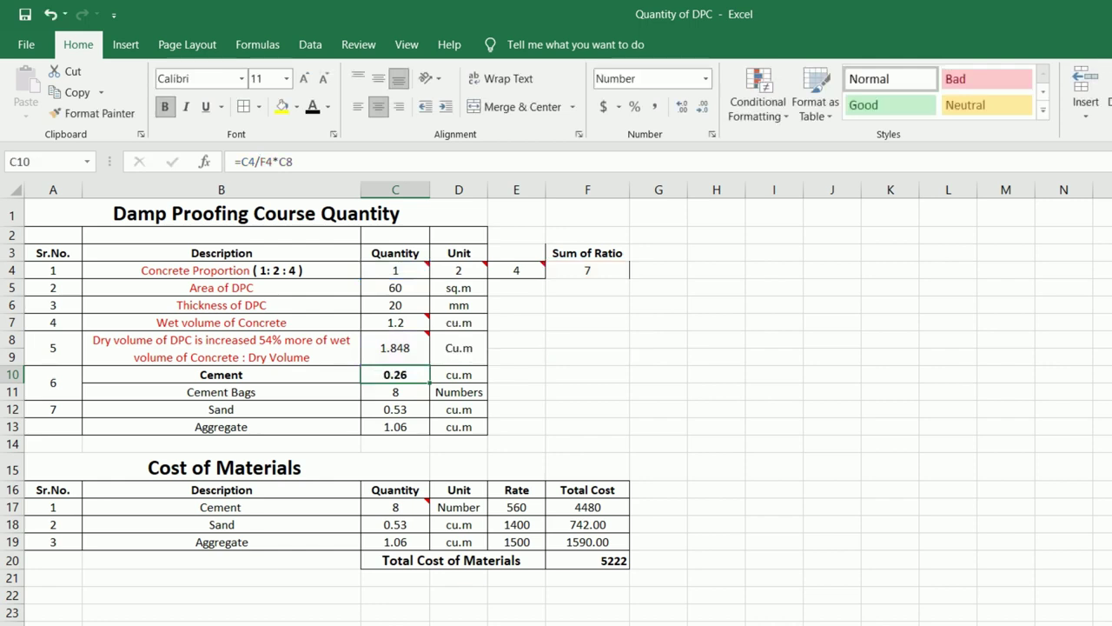
pyautogui.click(459, 374)
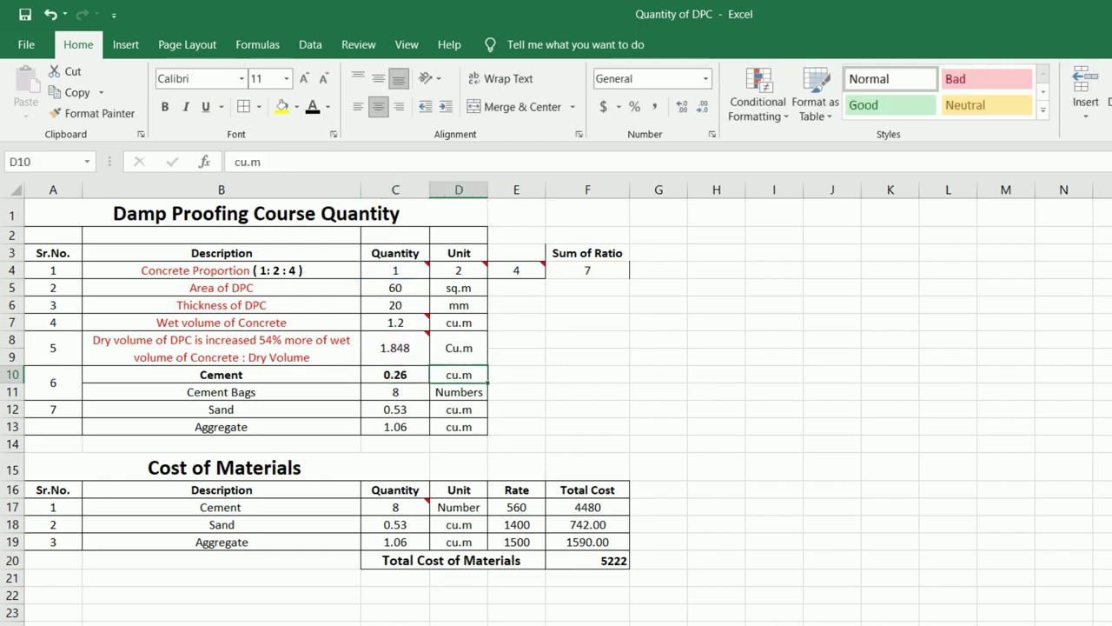
# Examine the cement bags formula in C11, including its reference to the cement volume and its 0.035 divisor.
pyautogui.click(396, 392)
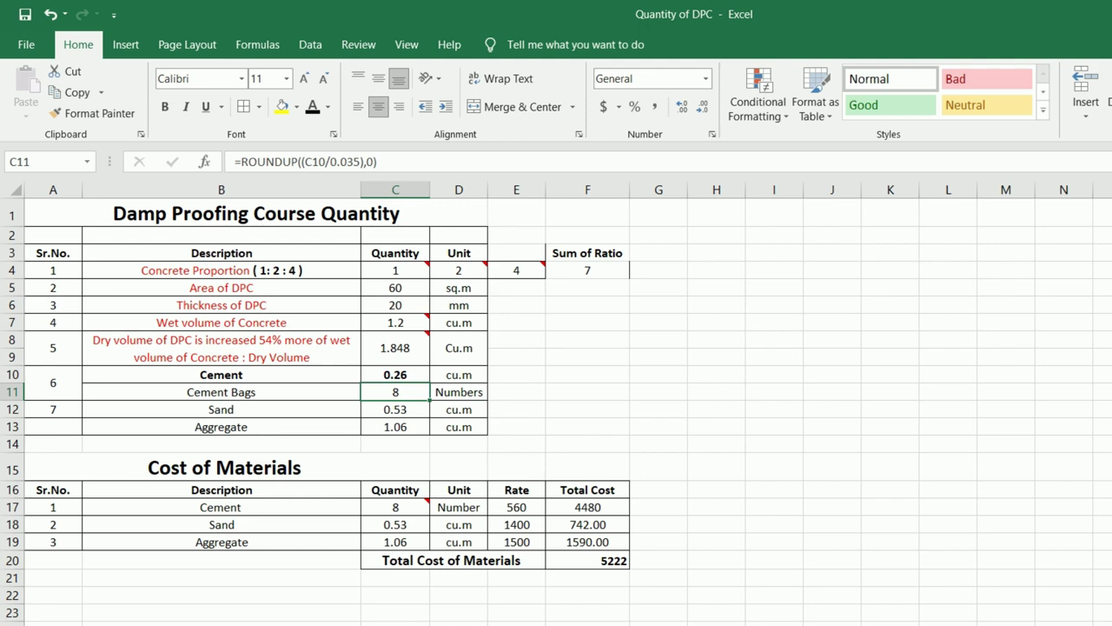
pyautogui.moveTo(377, 162); pyautogui.dragTo(234, 161)
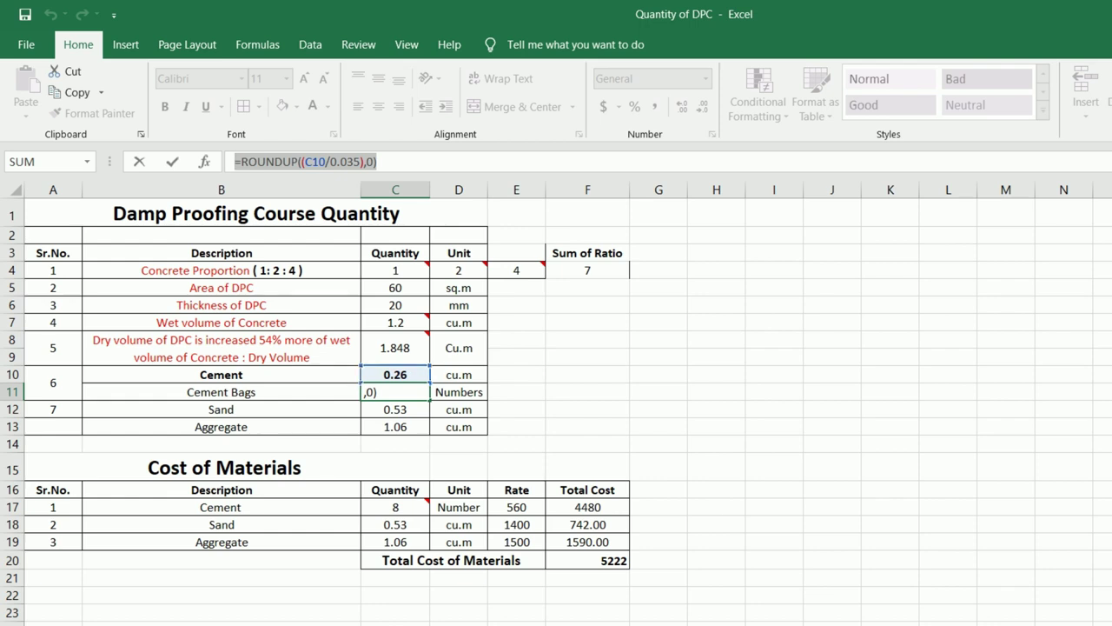
pyautogui.press('Escape')
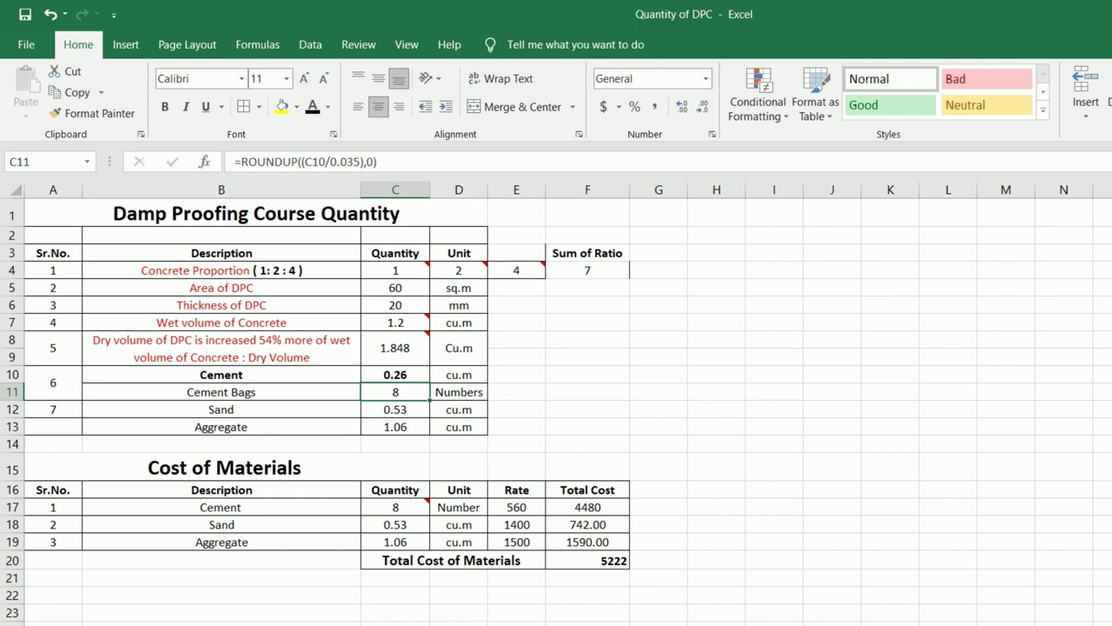
# Examine the sand volume's unit and its formula in C12, tracing the reference to the dry volume in C8.
pyautogui.click(396, 409)
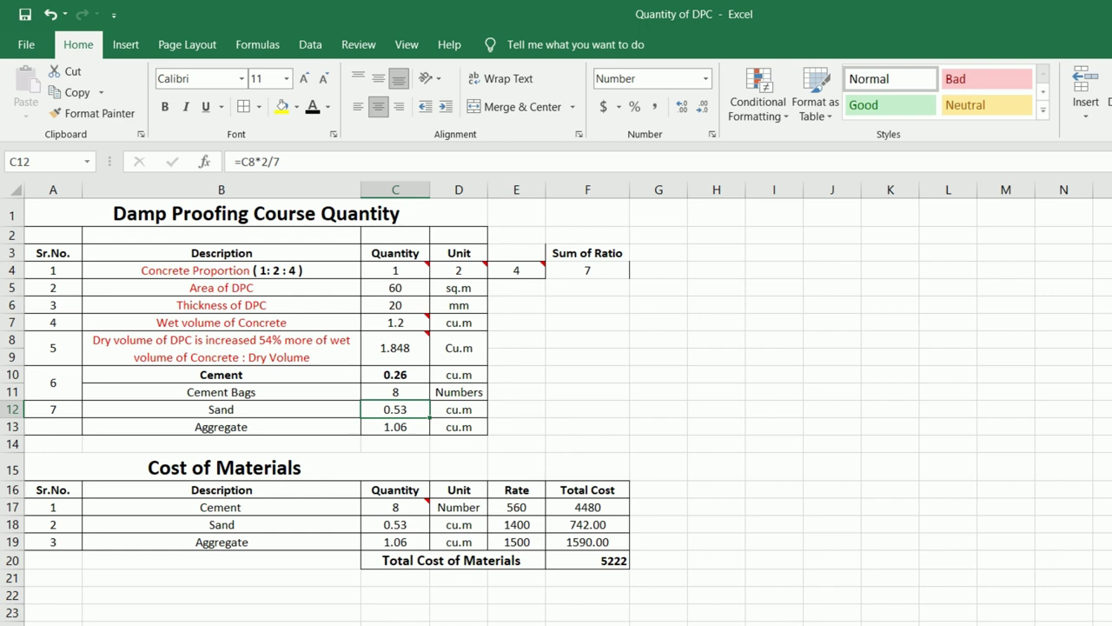
pyautogui.click(459, 410)
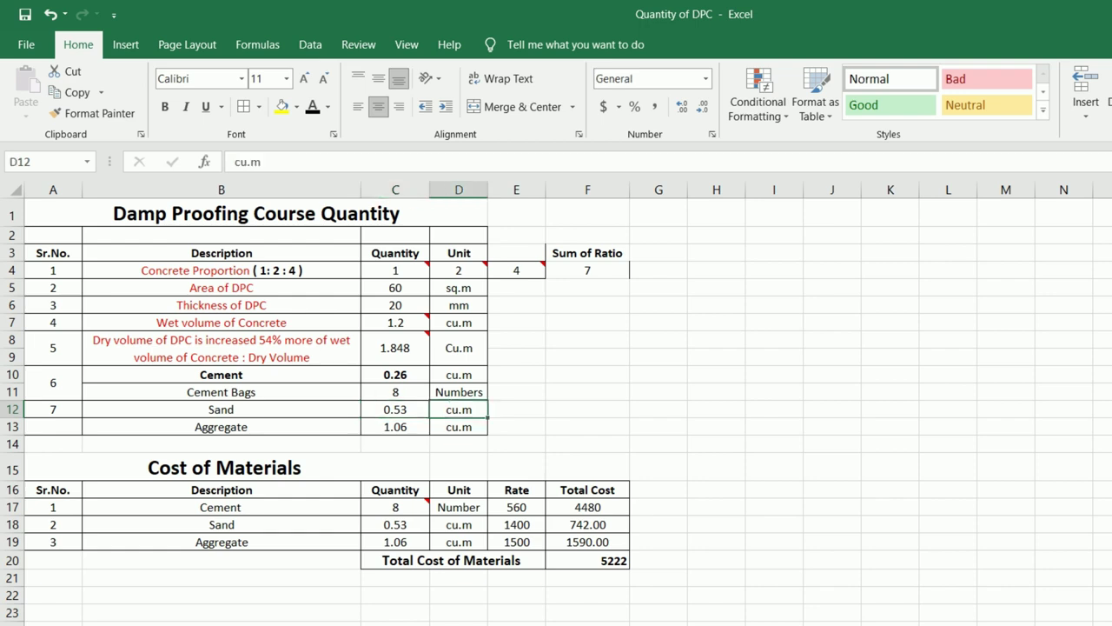
pyautogui.click(395, 409)
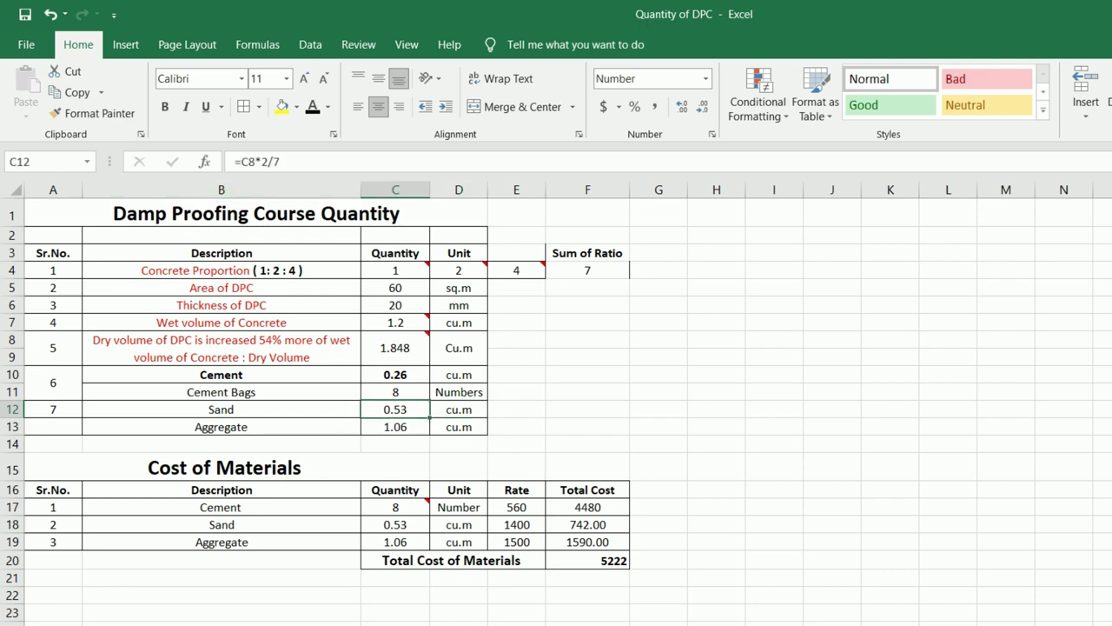
pyautogui.press('F2')
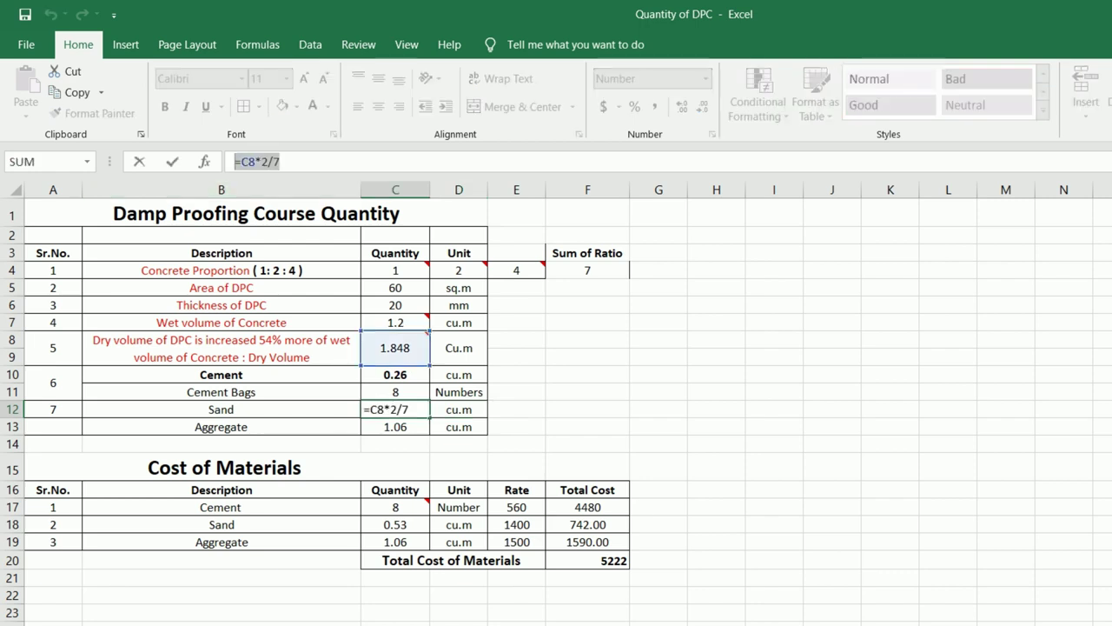
pyautogui.moveTo(396, 349)
pyautogui.hotkey('ctrl', 'Return')
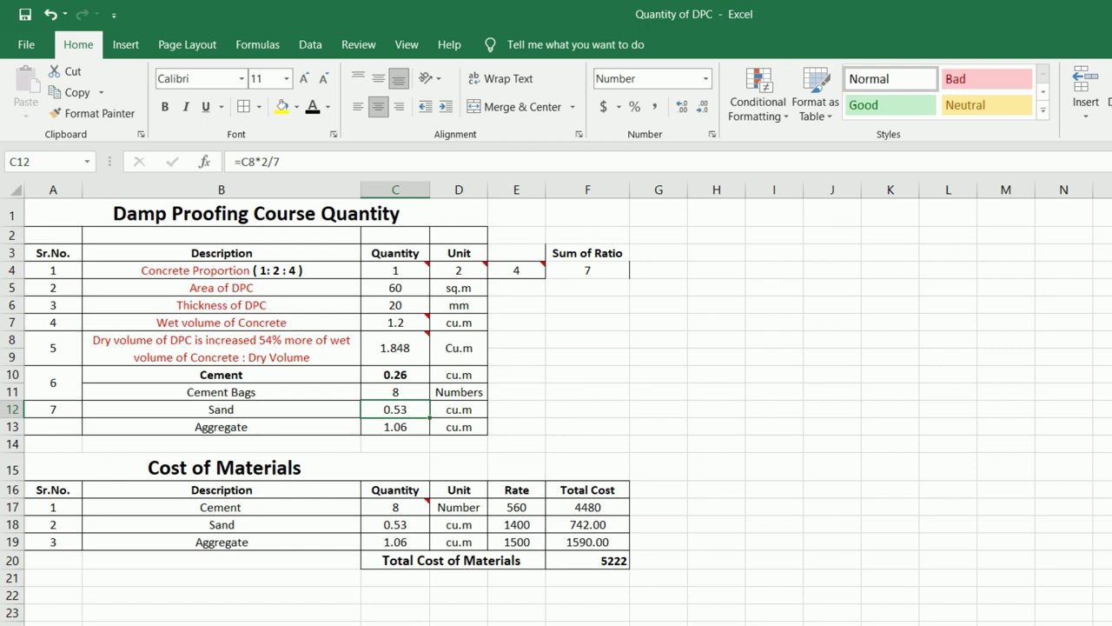
# Examine the aggregate formula in C13 with its reference to the sand volume, and review the quantities in C4:C13.
pyautogui.click(395, 426)
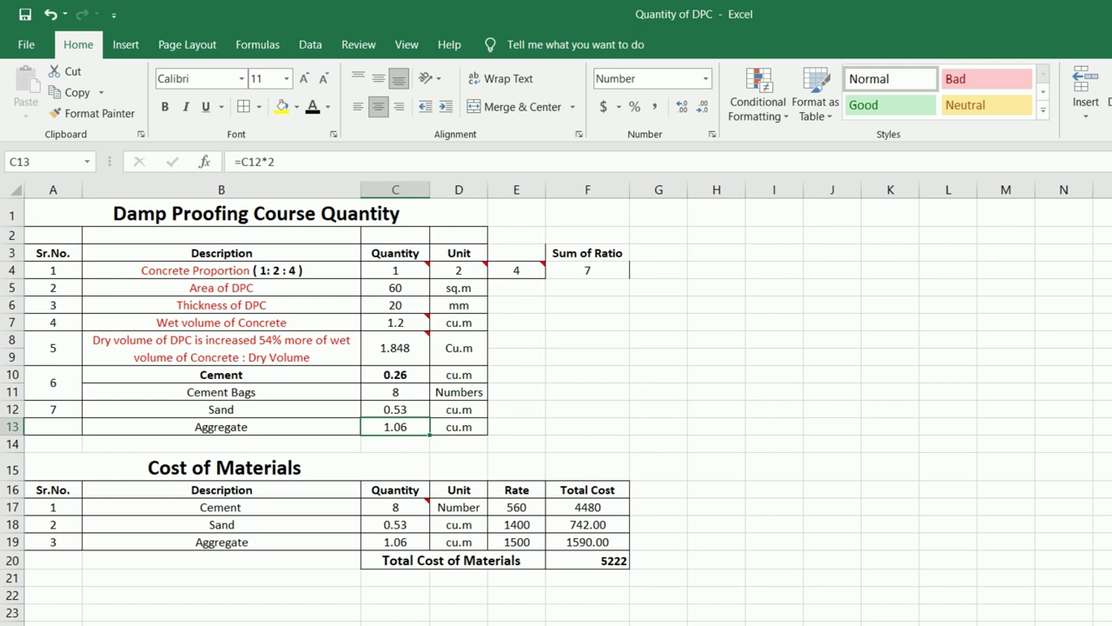
pyautogui.click(395, 409)
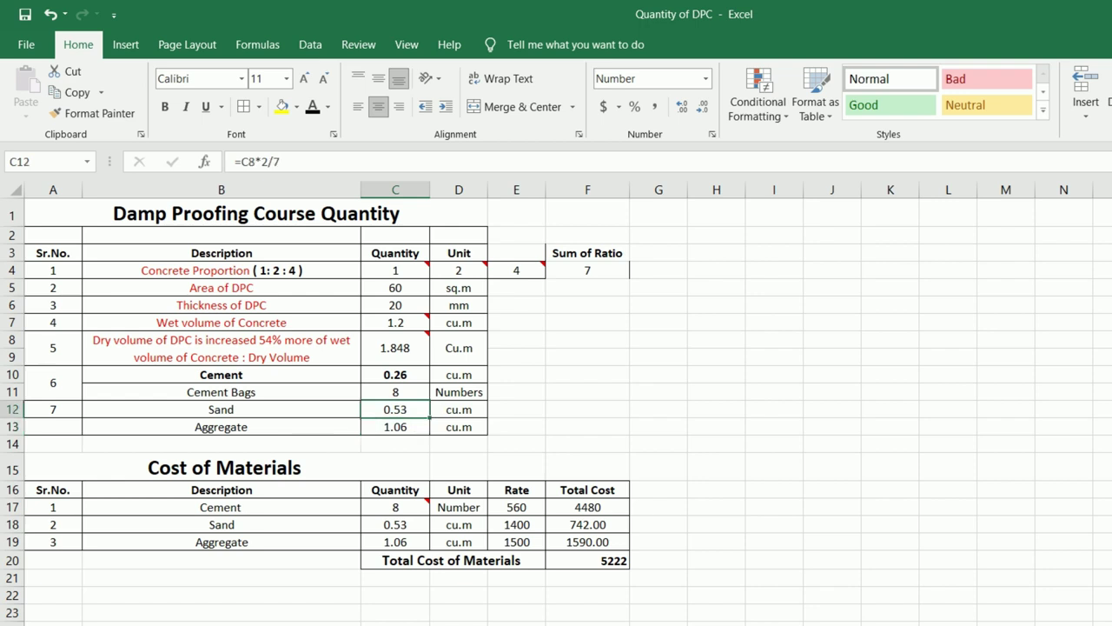
pyautogui.click(396, 427)
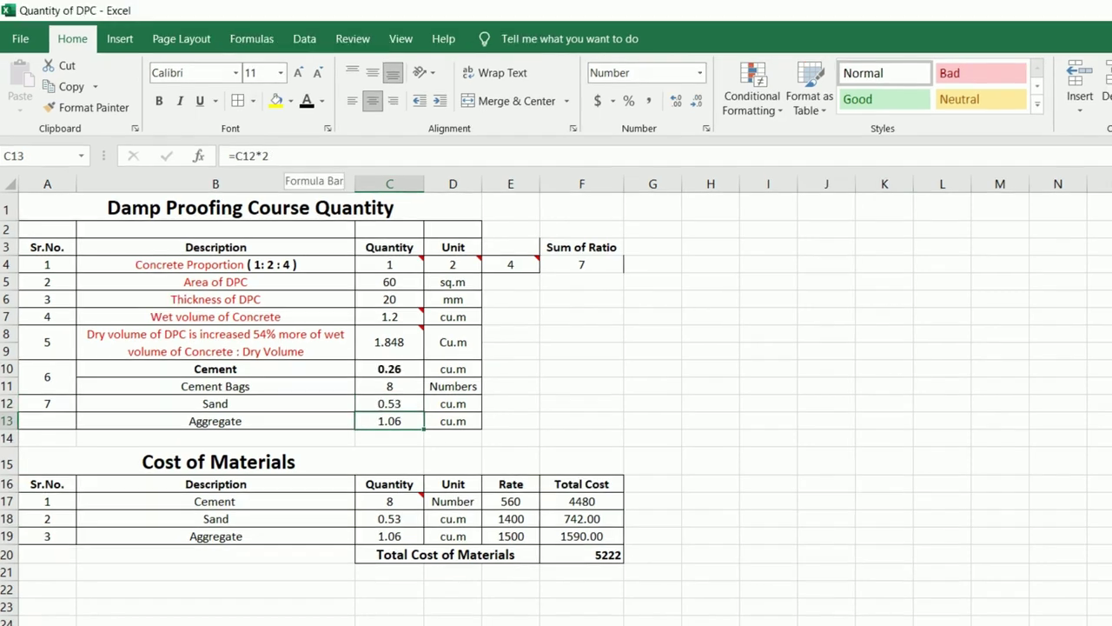
pyautogui.moveTo(280, 163); pyautogui.dragTo(233, 162)
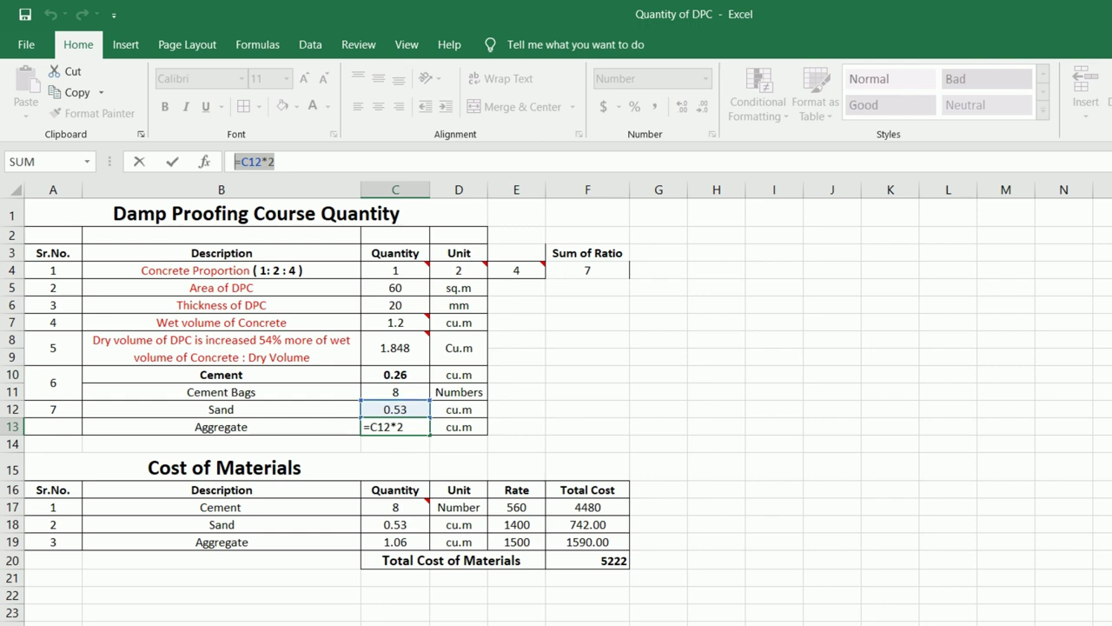
pyautogui.moveTo(518, 270)
pyautogui.hotkey('ctrl', 'Return')
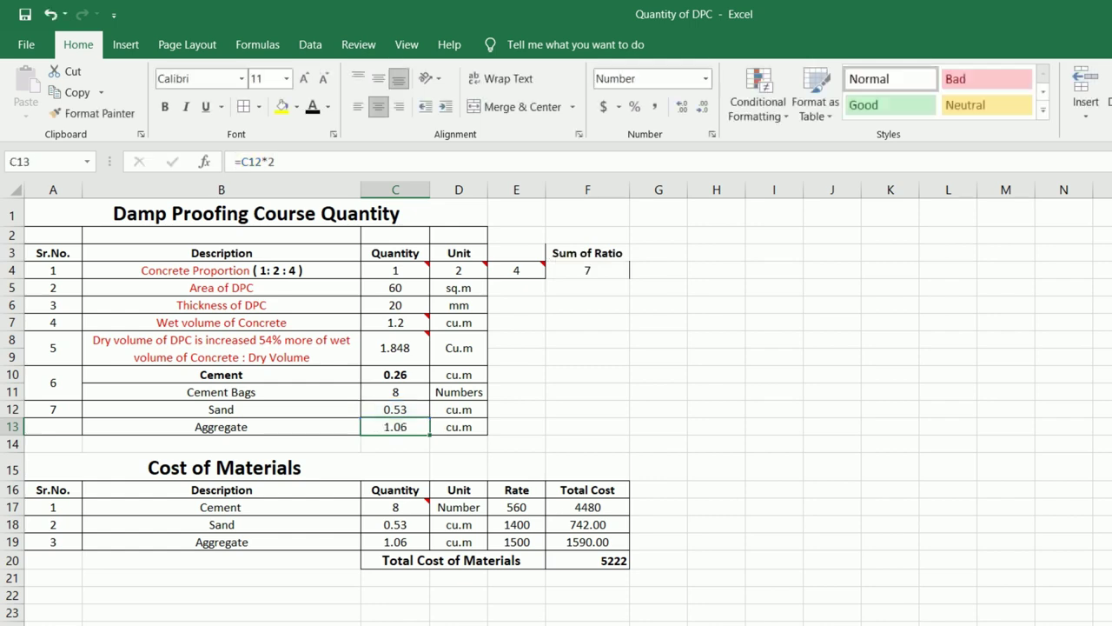
pyautogui.moveTo(396, 271); pyautogui.dragTo(396, 426)
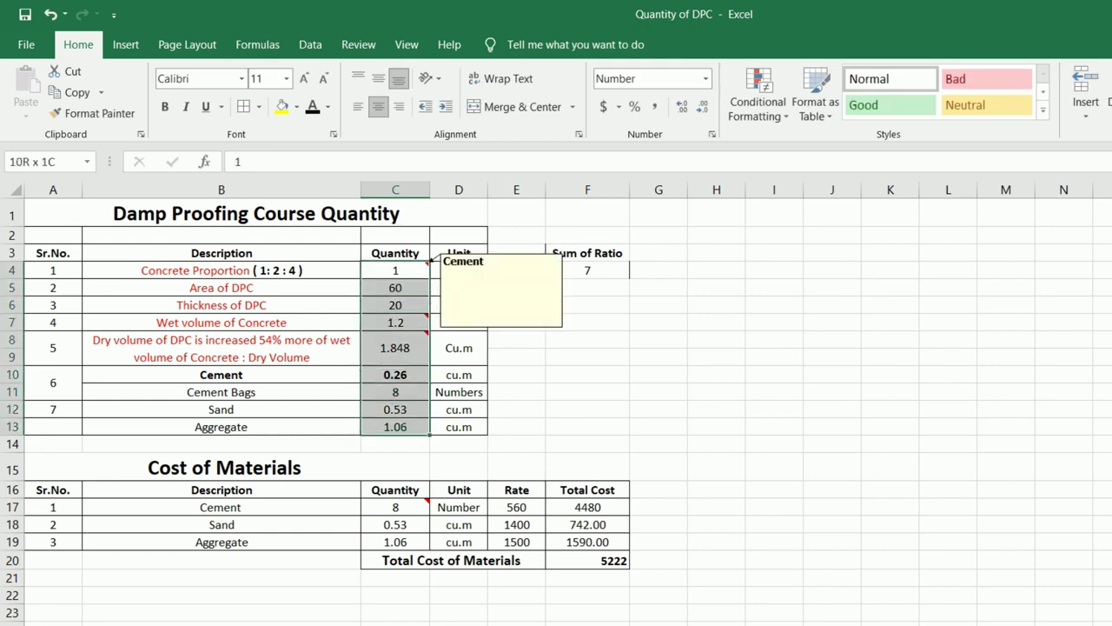
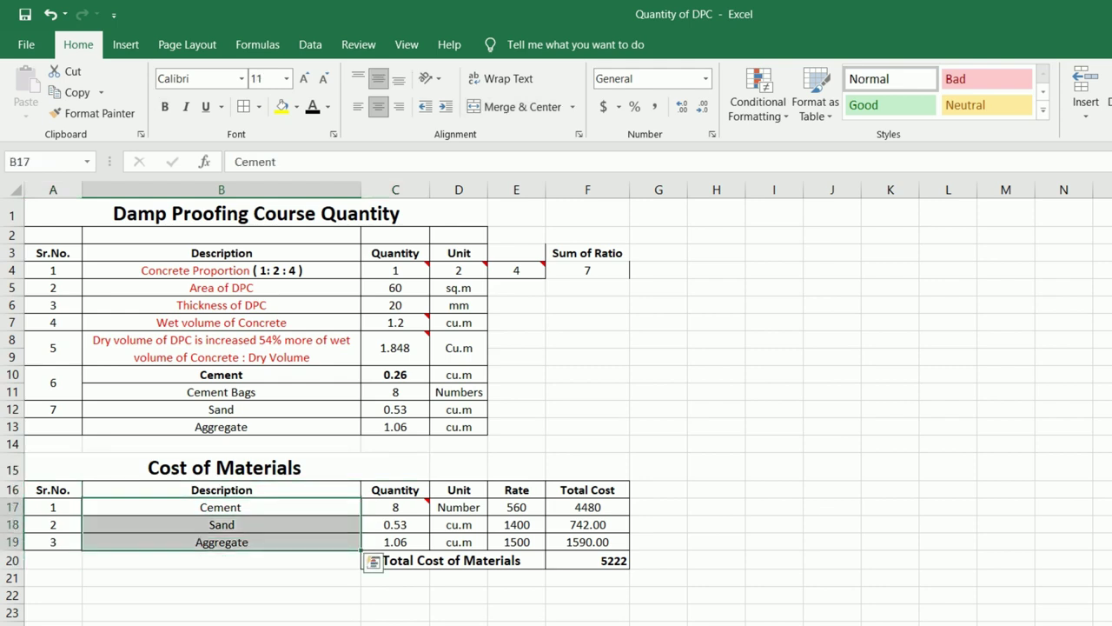
# Make the Cement, Sand and Aggregate labels in B17:B19 of the Cost of Materials table bold.
pyautogui.hotkey('ctrl', 'b')
pyautogui.hotkey('ctrl', 'space')
pyautogui.click(221, 578)
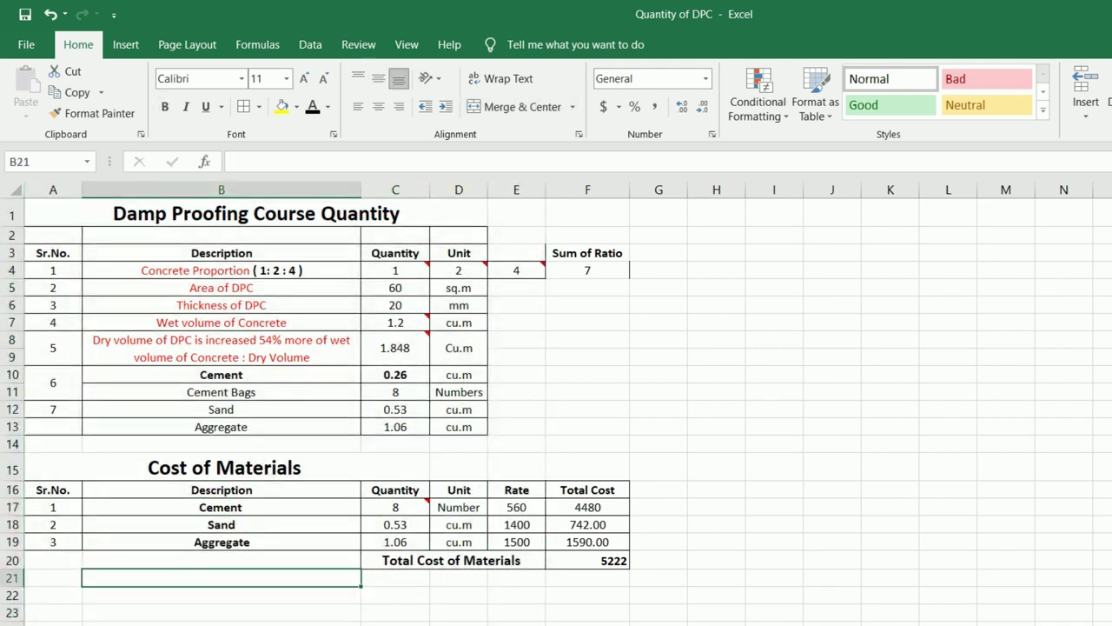
pyautogui.click(221, 543)
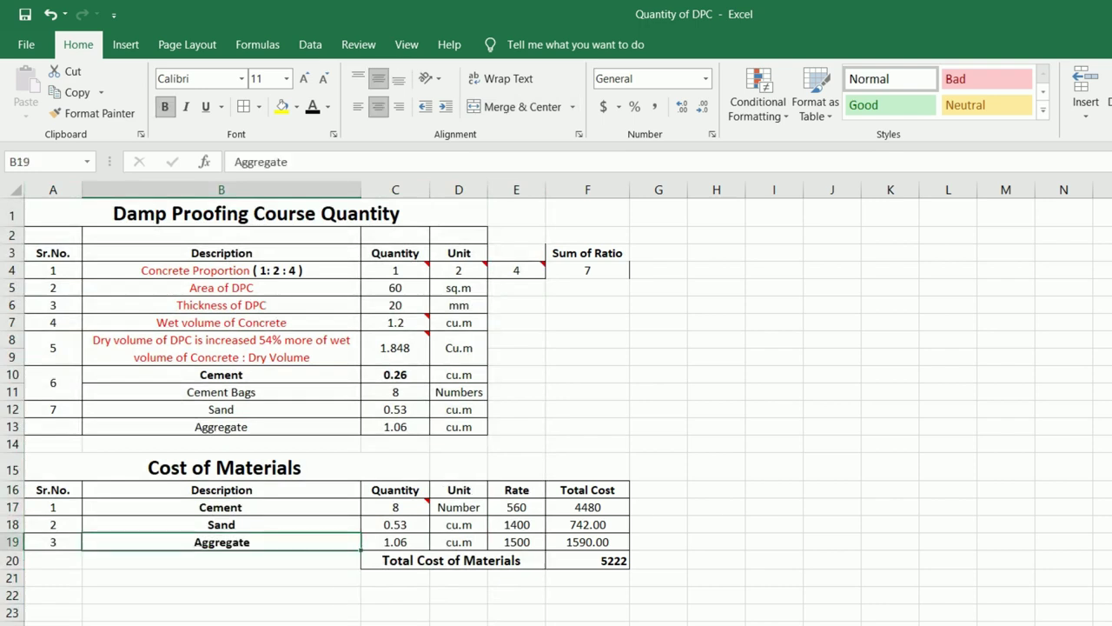
# Examine the cement quantity in C17 and the cement total cost formula in F17.
pyautogui.click(396, 507)
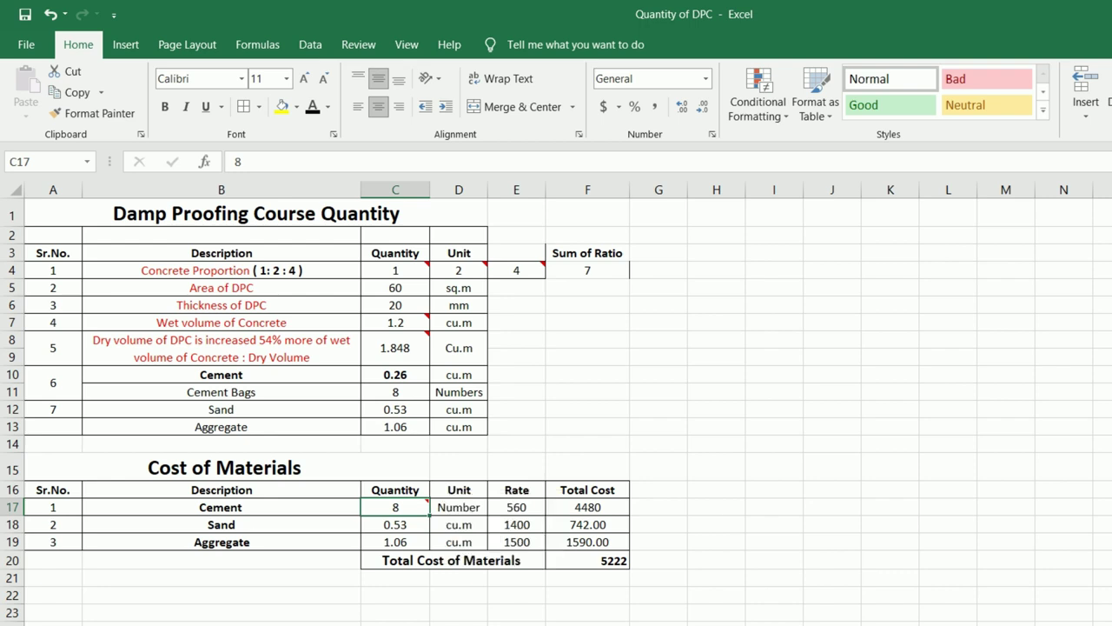
pyautogui.moveTo(395, 507)
pyautogui.click(588, 508)
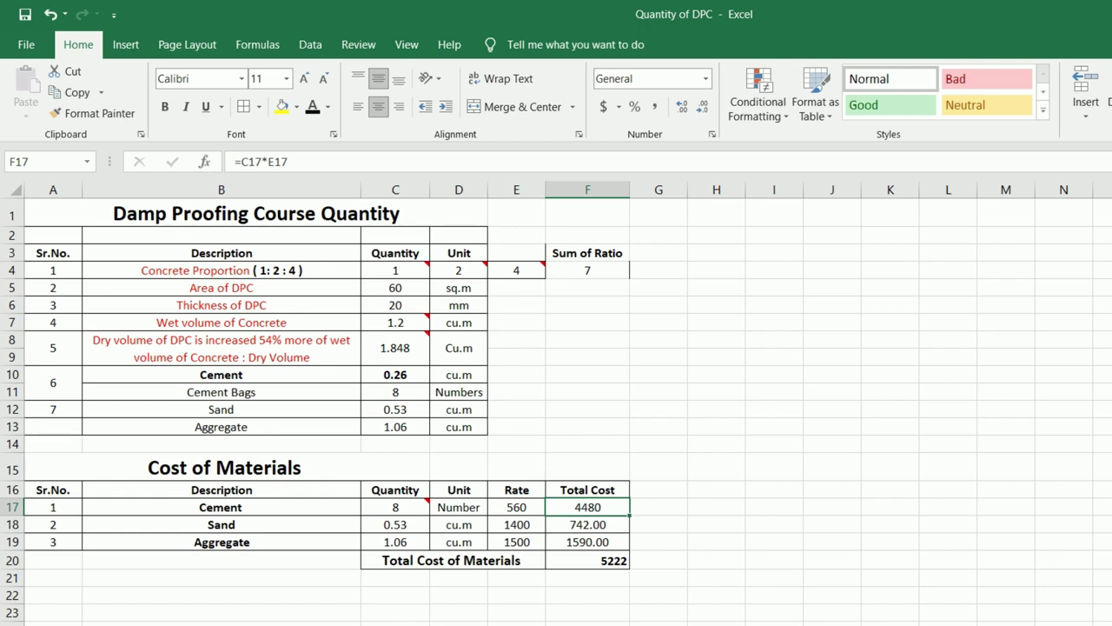
# Examine the sand cost row, comparing its quantity with C12 and checking its unit, rate and total cost formula in F18.
pyautogui.click(221, 525)
pyautogui.click(395, 525)
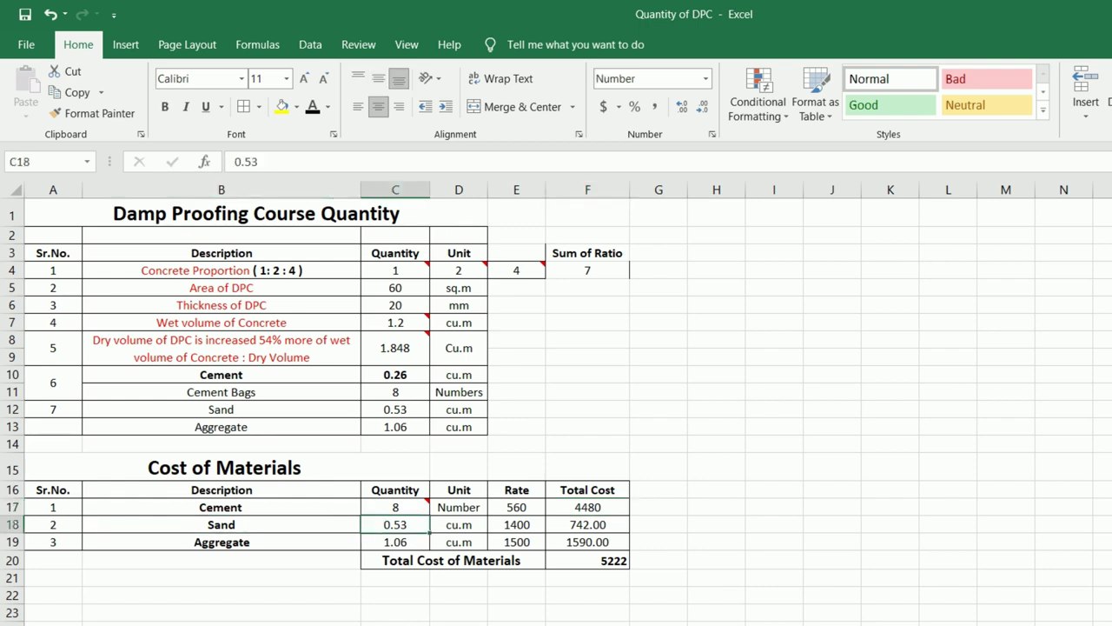
pyautogui.click(395, 410)
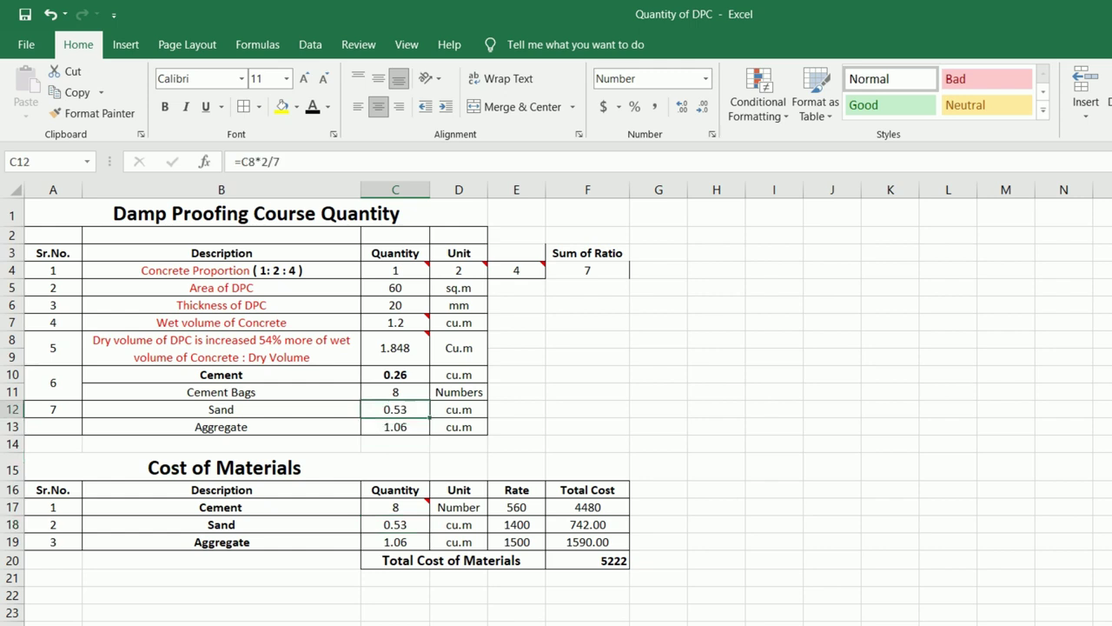
pyautogui.click(395, 525)
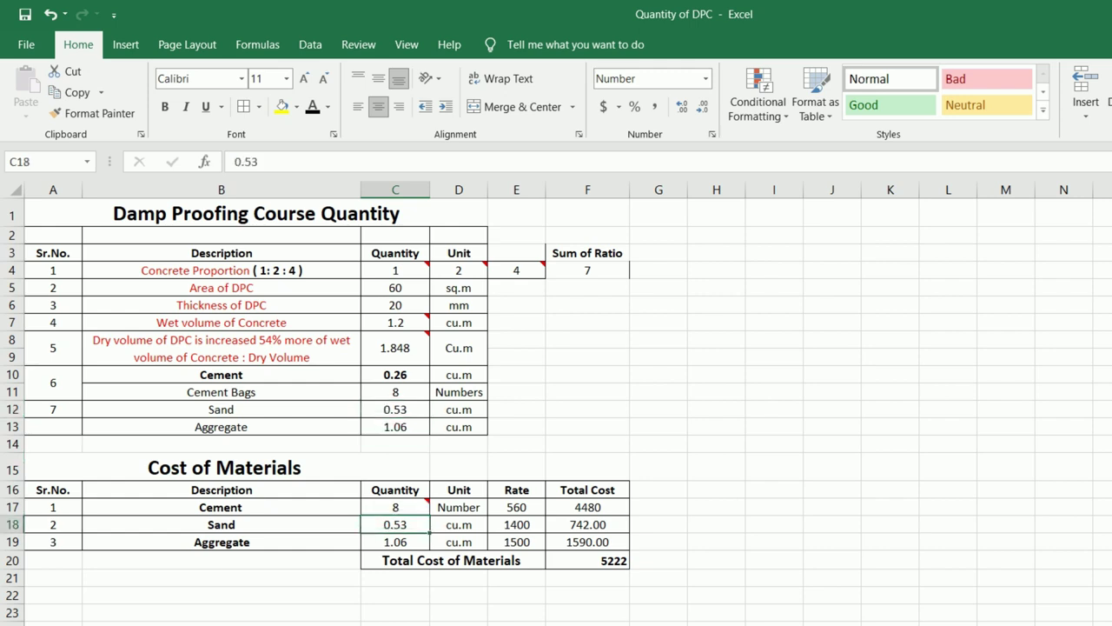
pyautogui.click(458, 524)
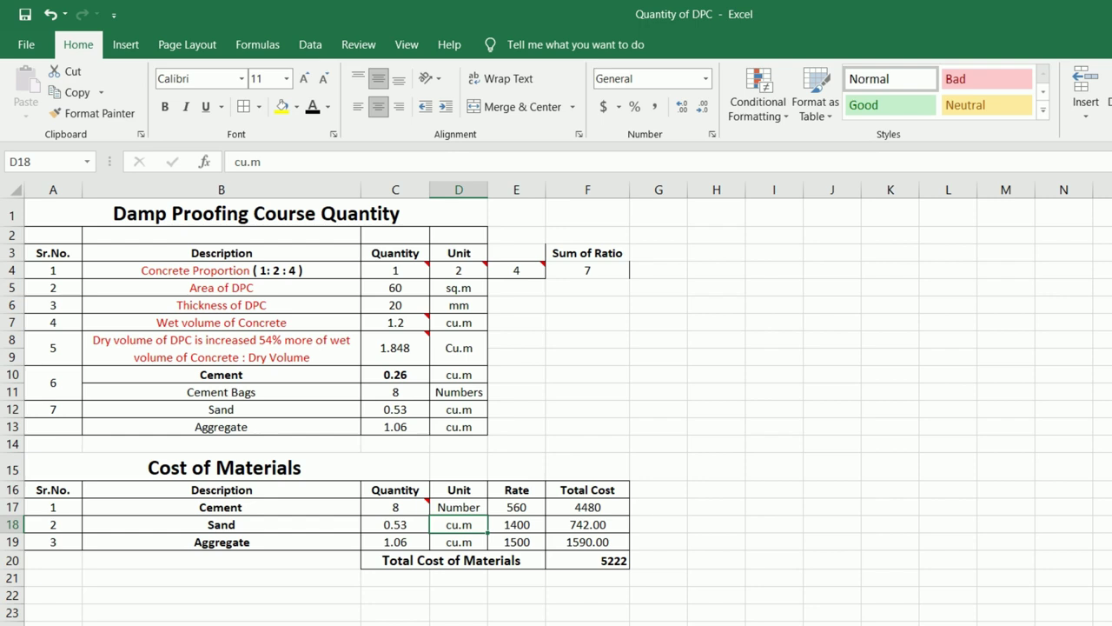
pyautogui.click(517, 524)
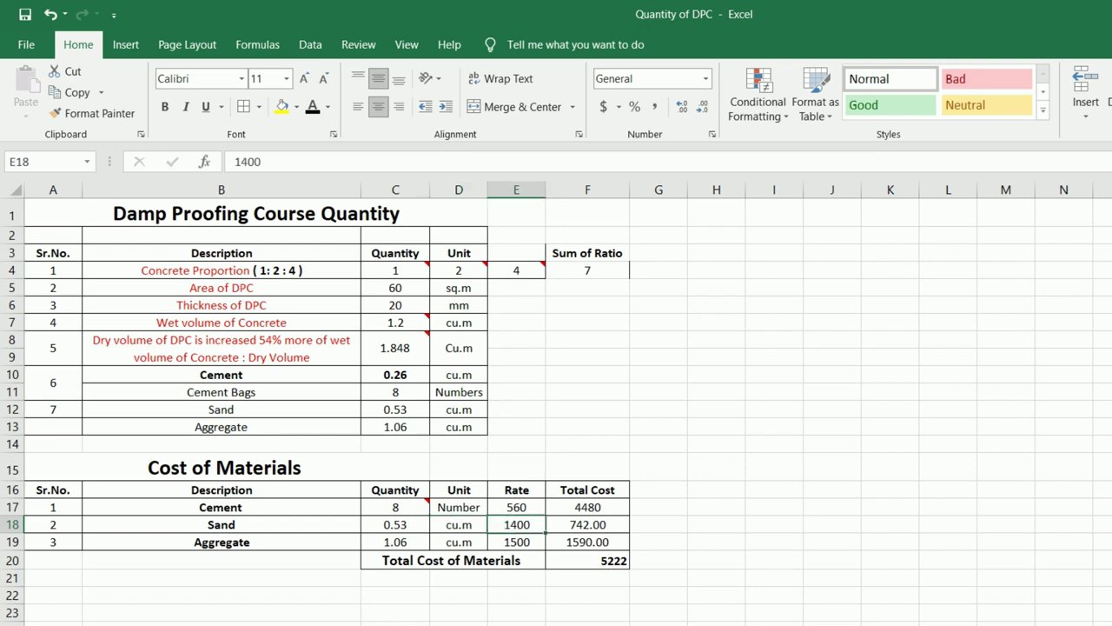
pyautogui.click(588, 525)
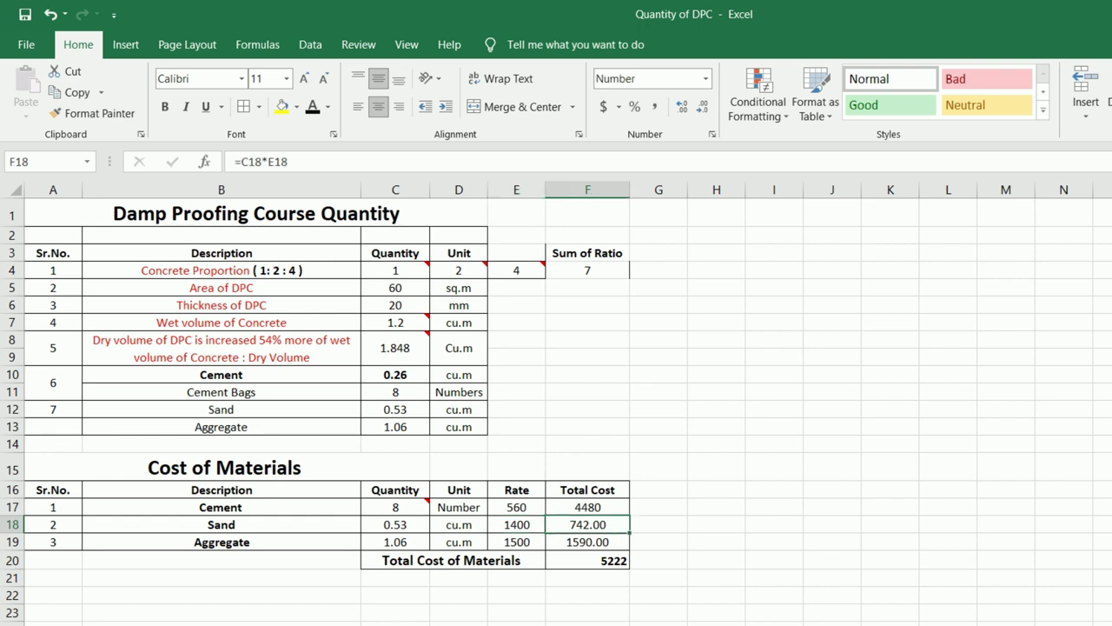
# Examine the aggregate row's quantity, unit, rate and cost formula in F19, and the Total Cost of Materials formula in F20.
pyautogui.click(395, 542)
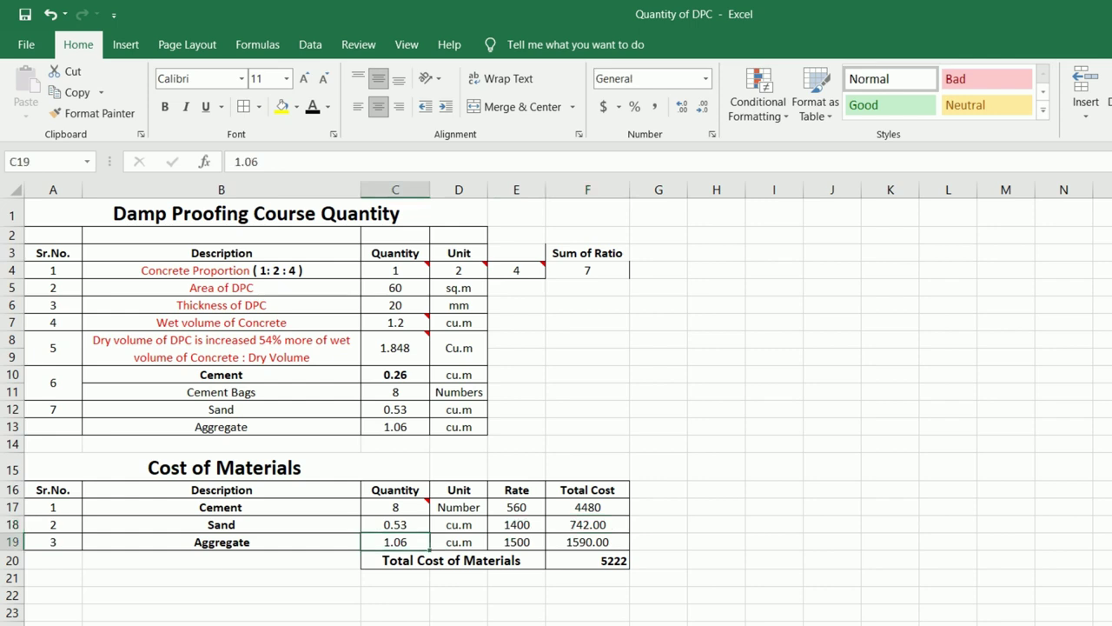
pyautogui.click(458, 542)
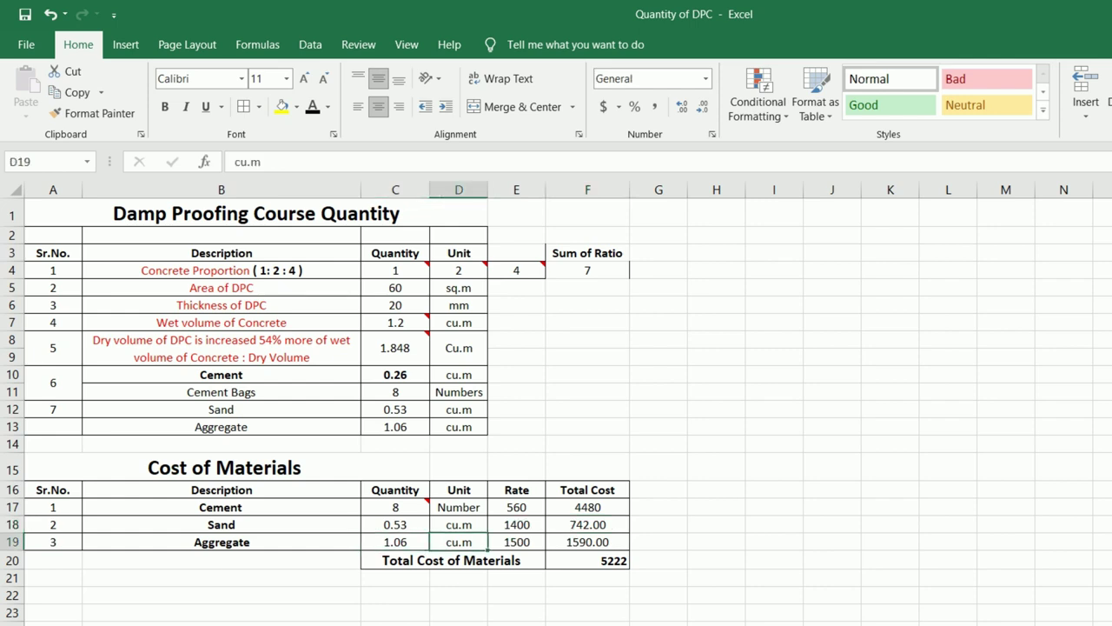
pyautogui.click(516, 542)
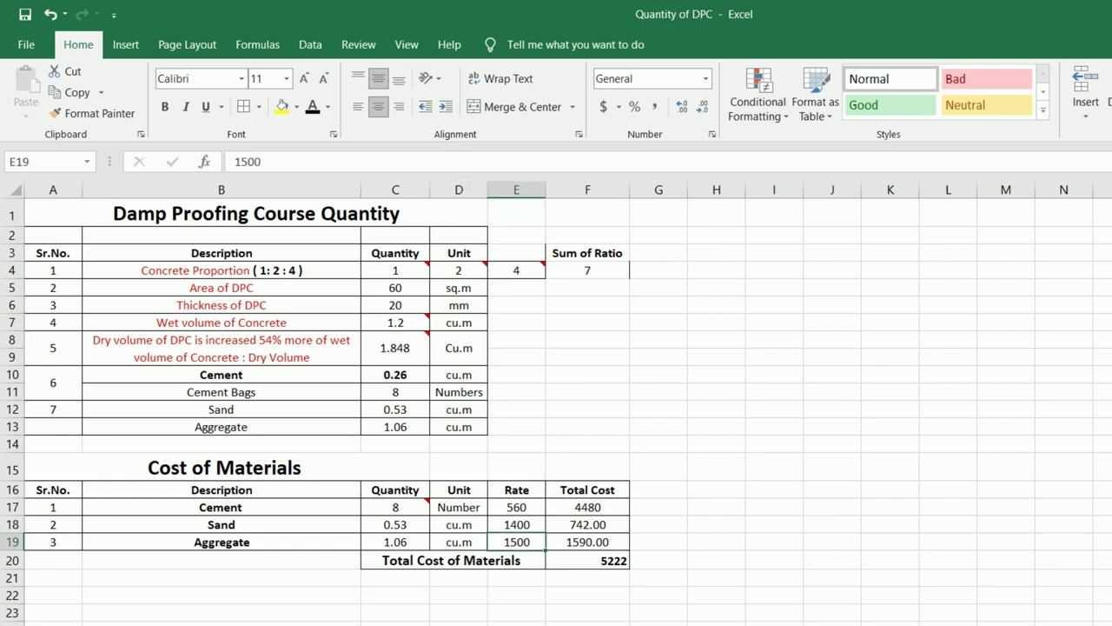
pyautogui.click(588, 542)
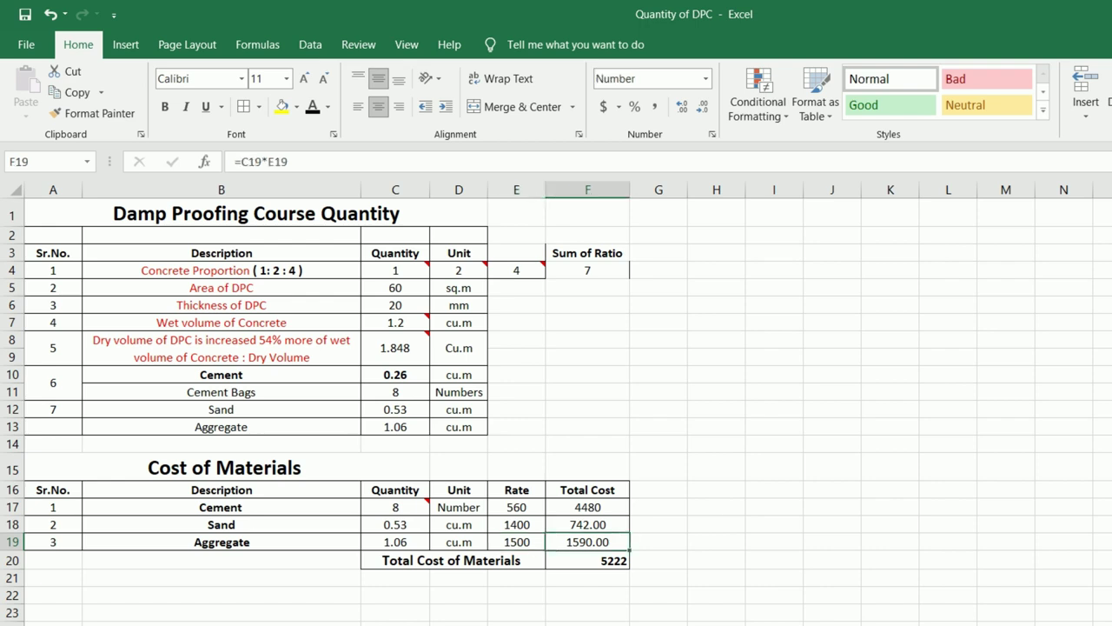
pyautogui.click(588, 560)
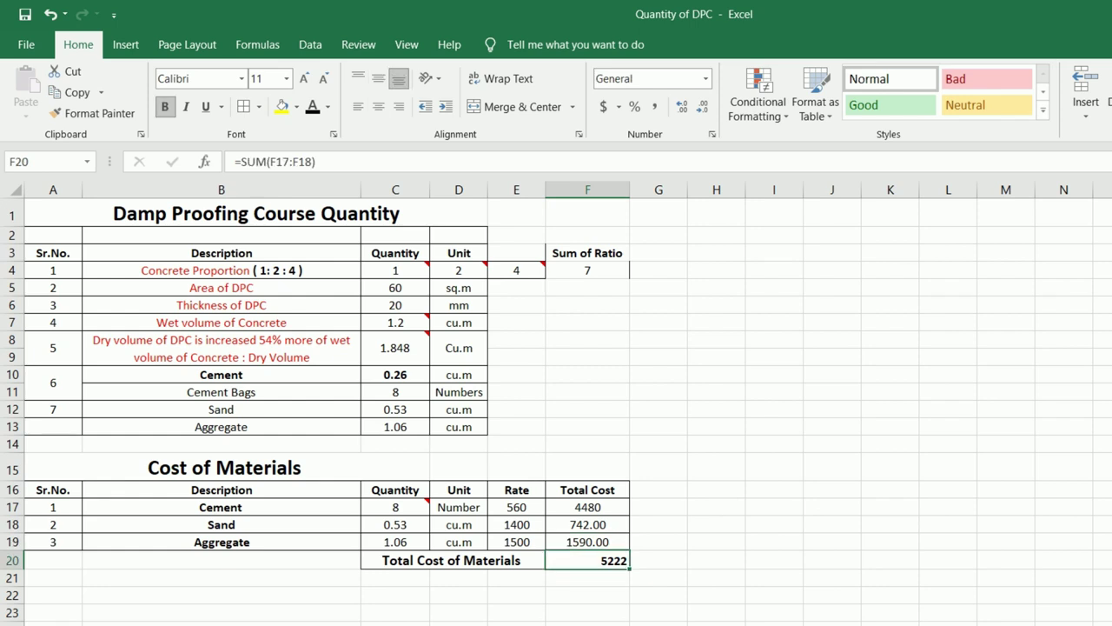
pyautogui.click(452, 561)
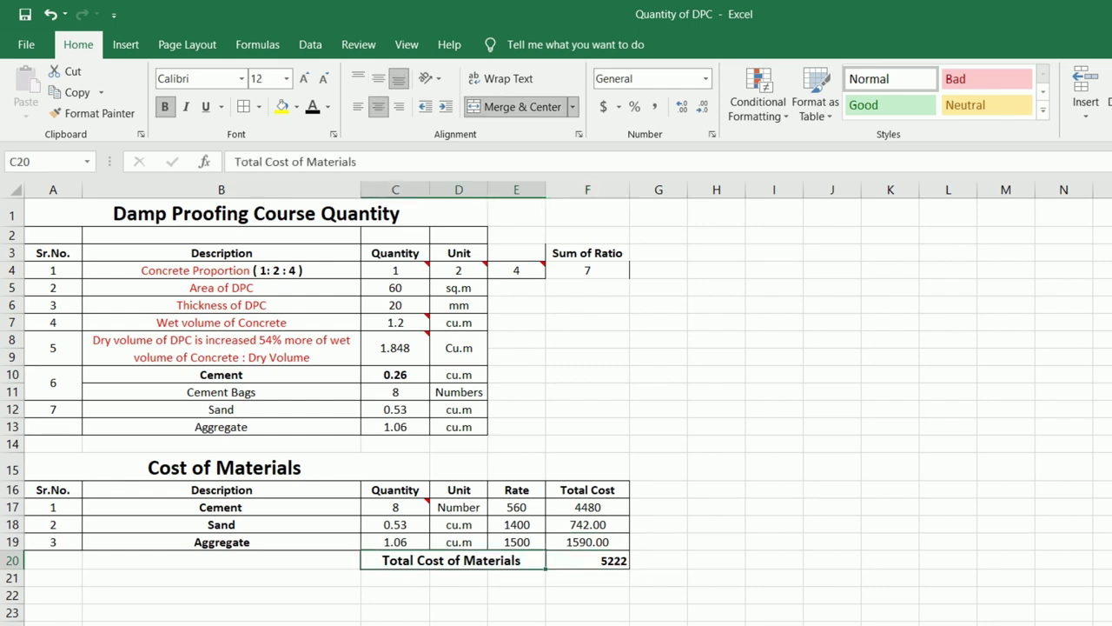